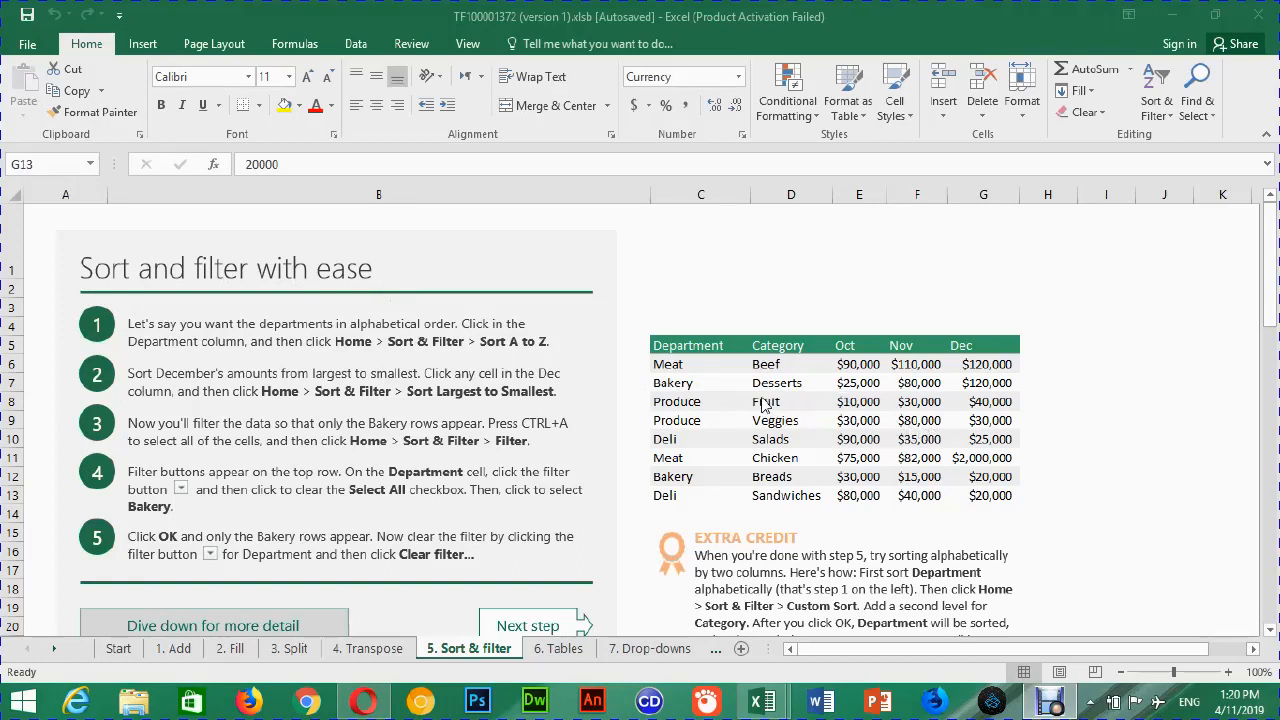
# - Examine the departments, categories and monthly amounts in the sales table
pyautogui.click(673, 382)
pyautogui.press('Right')
pyautogui.press('Right')
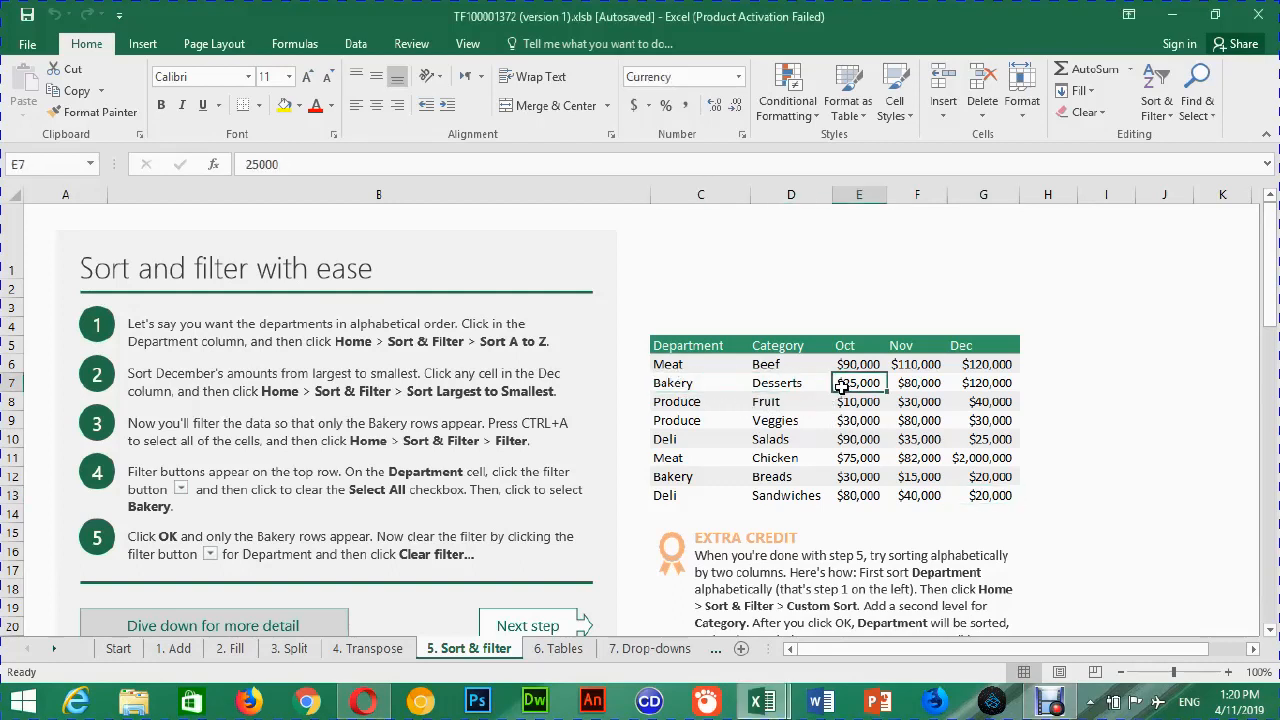
pyautogui.click(678, 382)
pyautogui.press('Up')
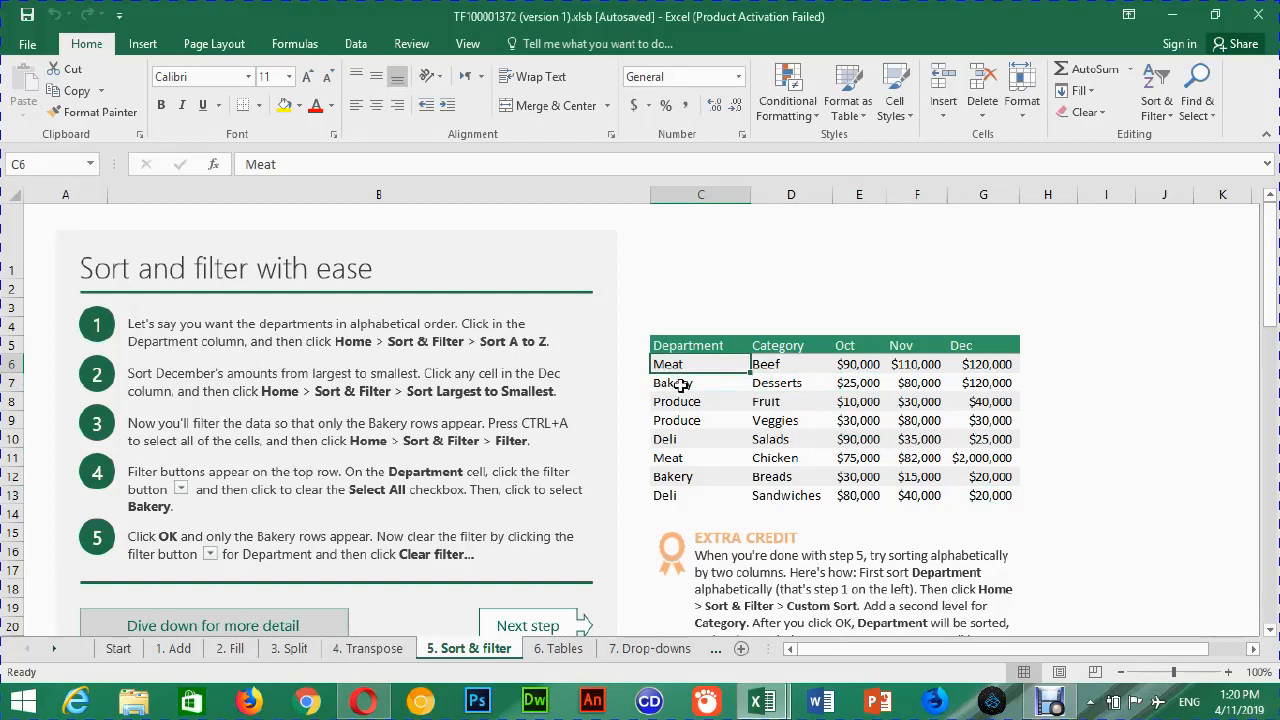
pyautogui.moveTo(677, 346); pyautogui.dragTo(984, 497)
pyautogui.click(770, 439)
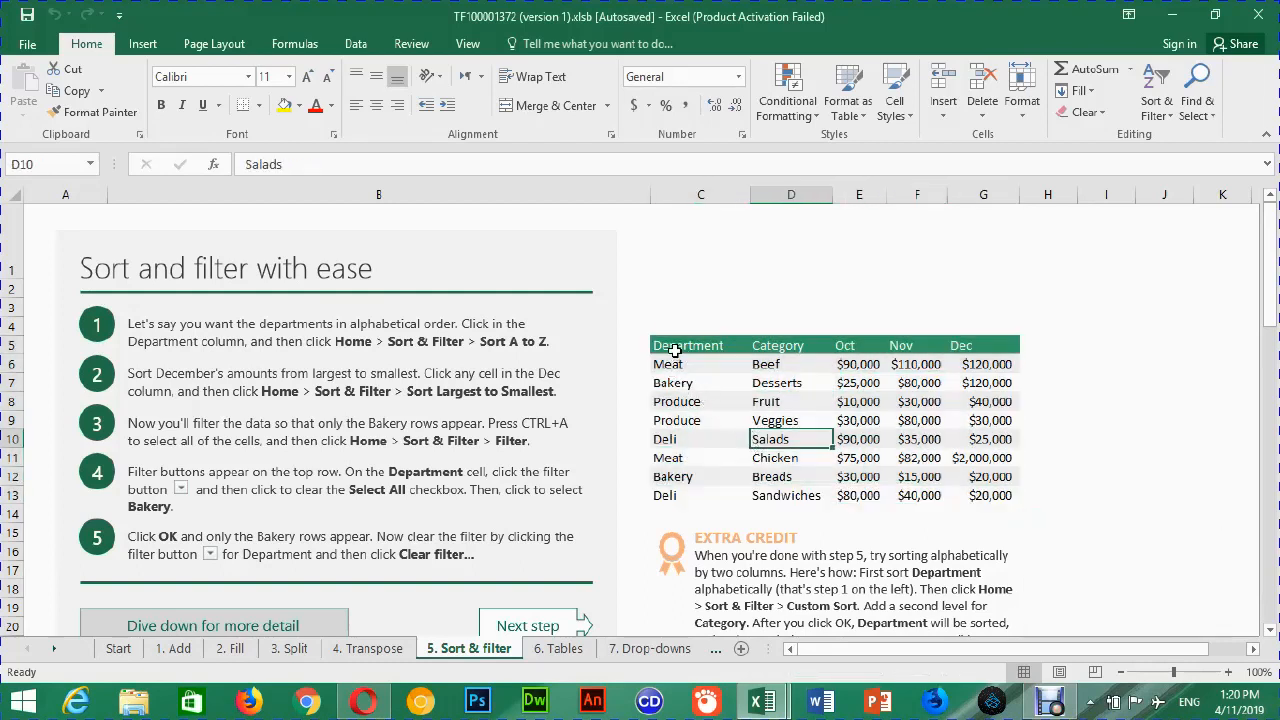
pyautogui.moveTo(675, 350); pyautogui.dragTo(972, 500)
pyautogui.click(862, 452)
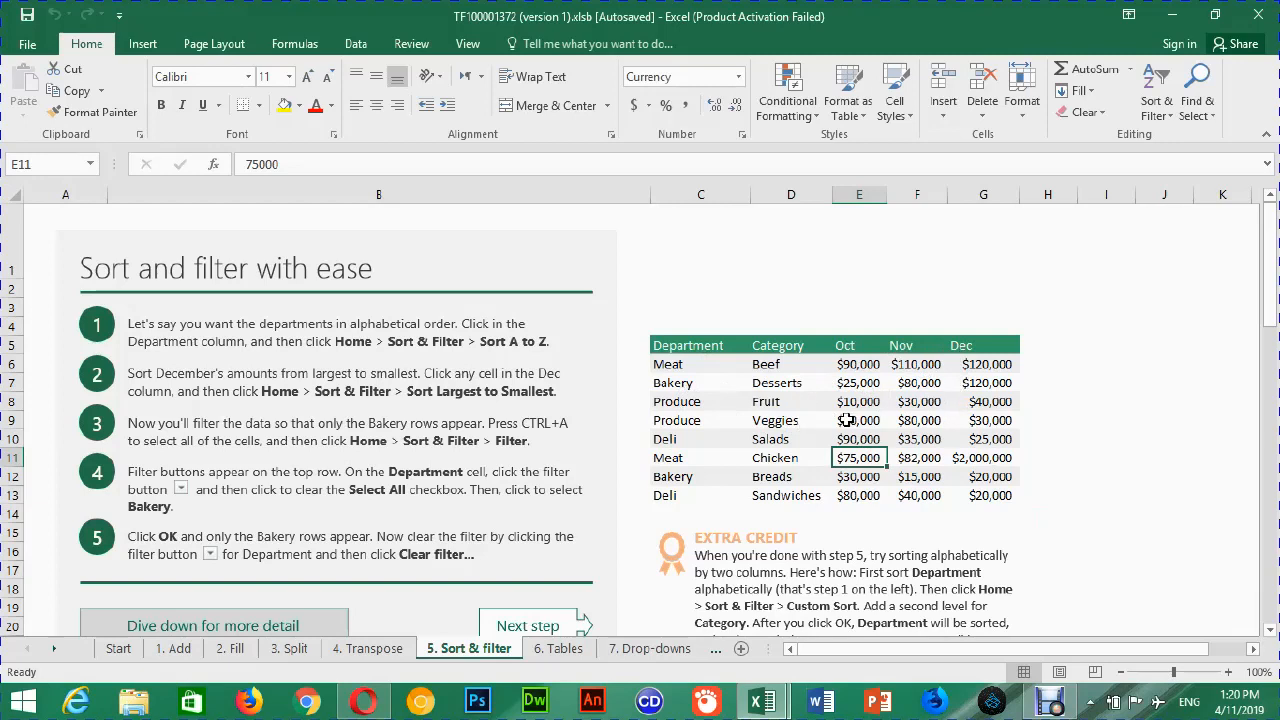
pyautogui.click(777, 401)
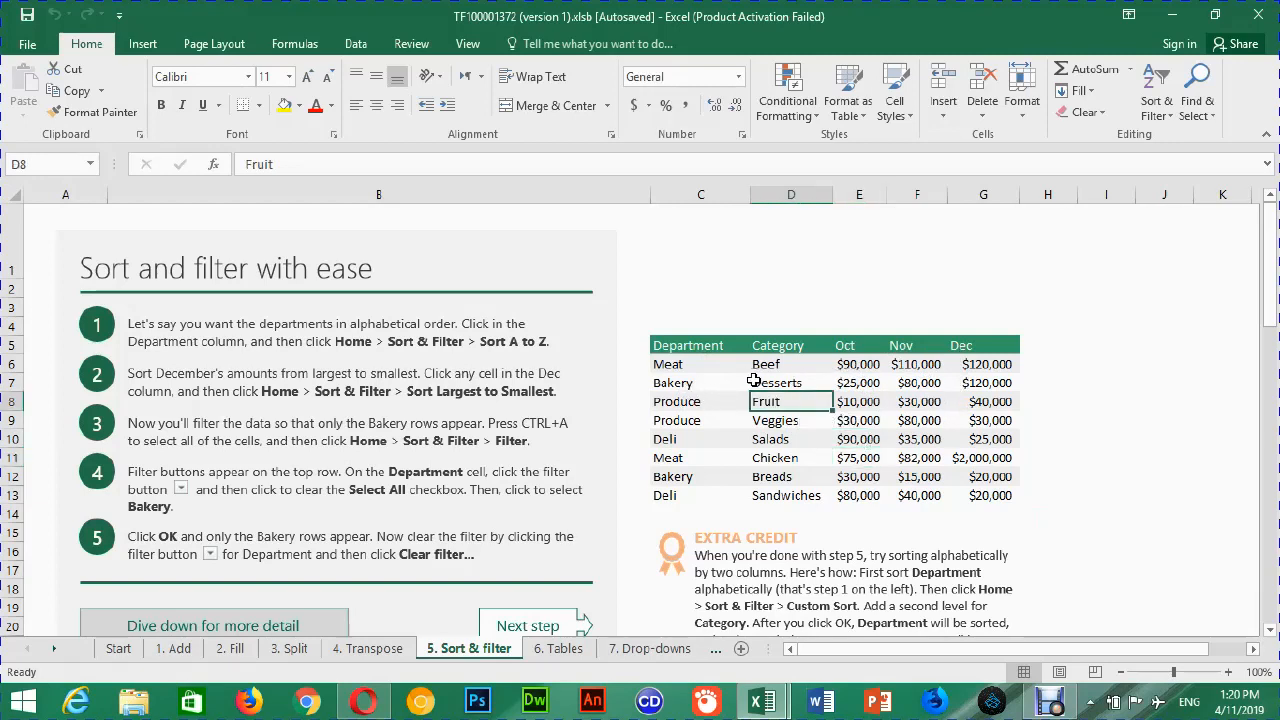
pyautogui.click(675, 403)
pyautogui.click(786, 421)
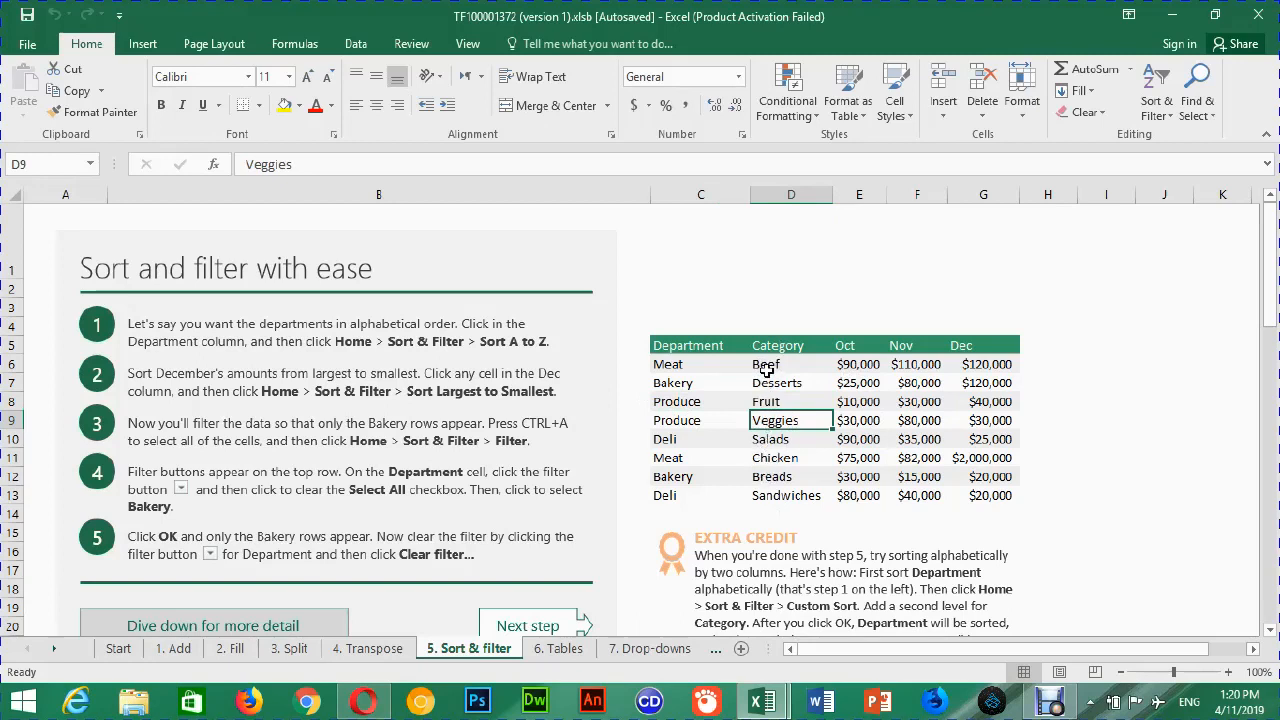
pyautogui.click(916, 420)
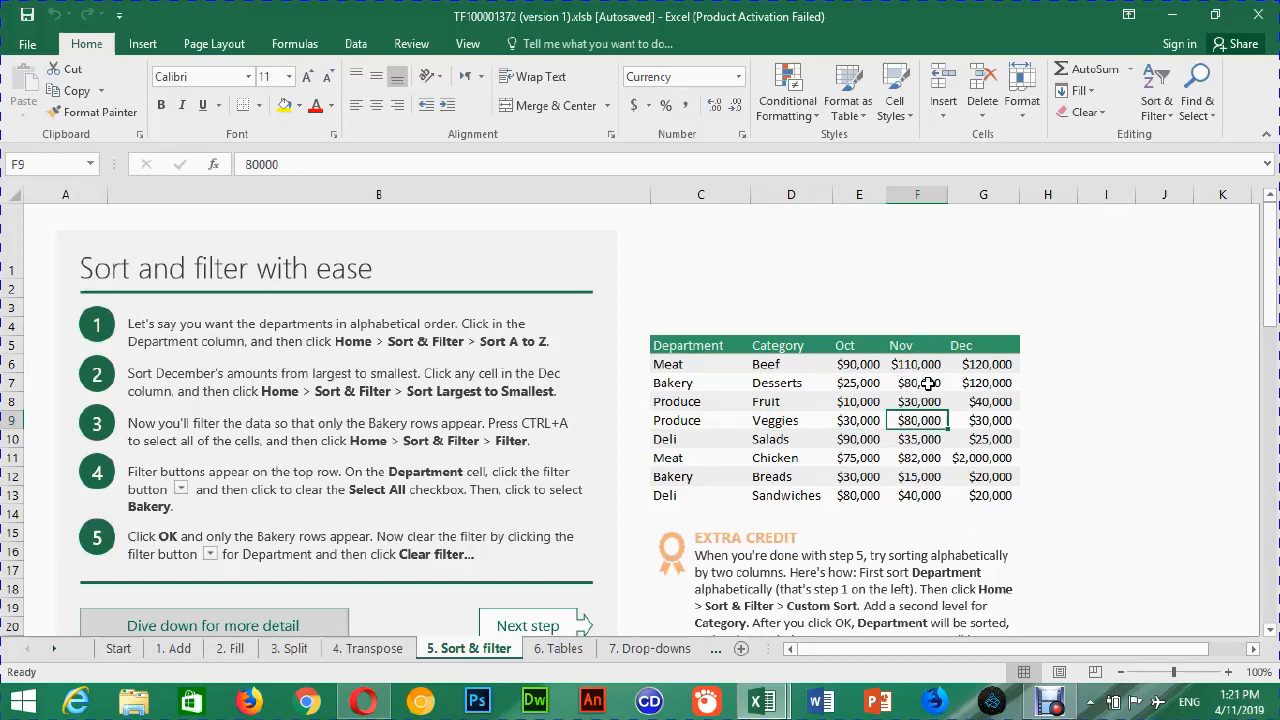
pyautogui.moveTo(887, 408)
pyautogui.mouseDown()
pyautogui.moveTo(800, 410)
pyautogui.moveTo(908, 411)
pyautogui.mouseUp()
pyautogui.click(838, 400)
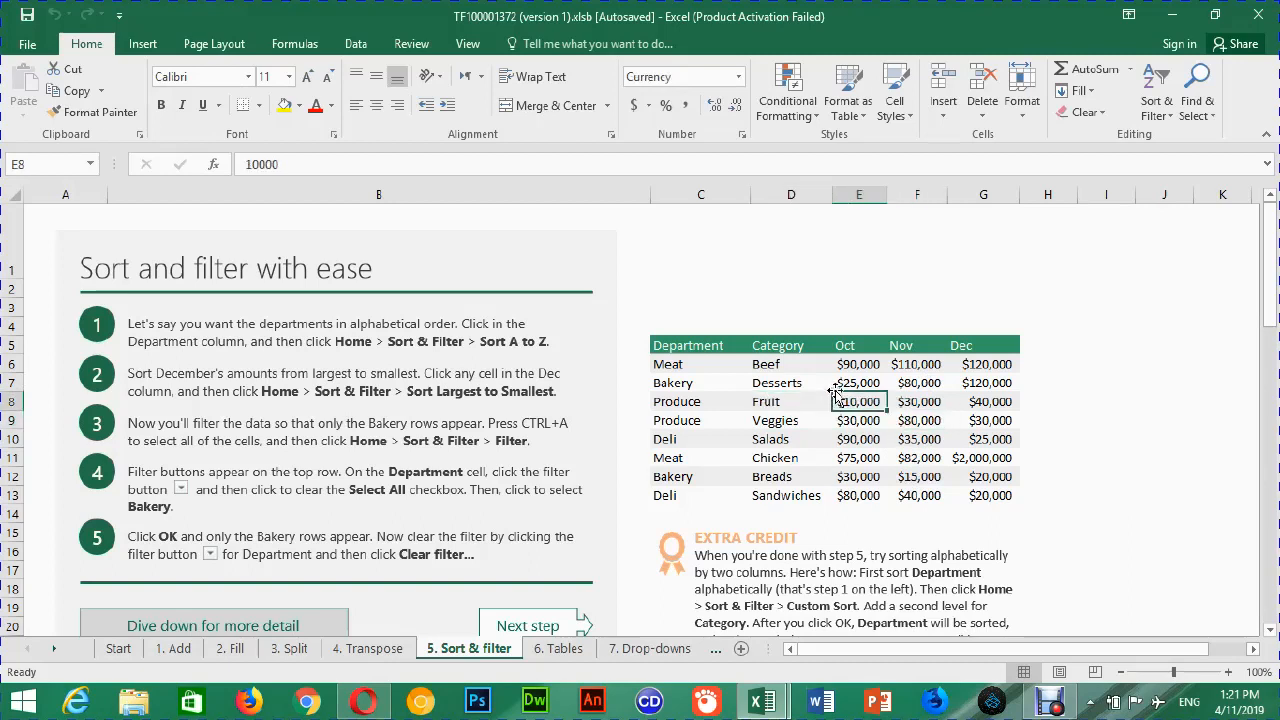
# - Sort the sales table alphabetically from A to Z by Department and check the rearranged rows
pyautogui.click(706, 382)
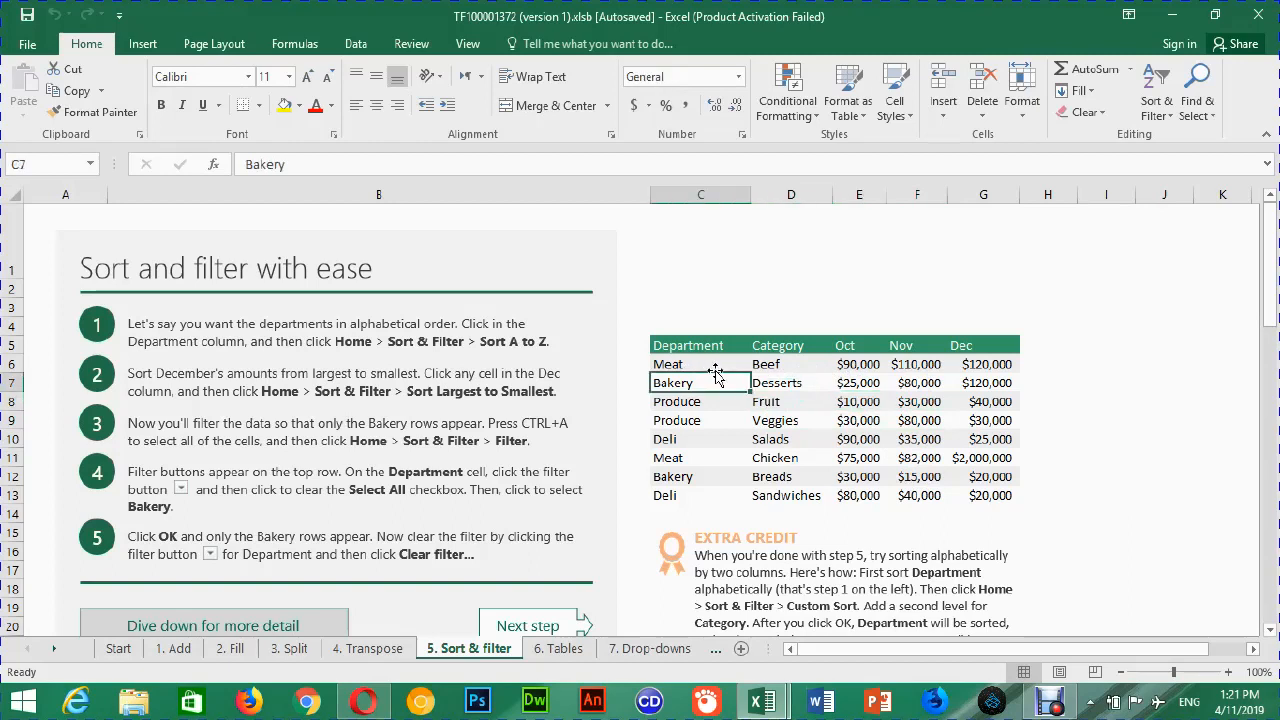
pyautogui.click(1154, 103)
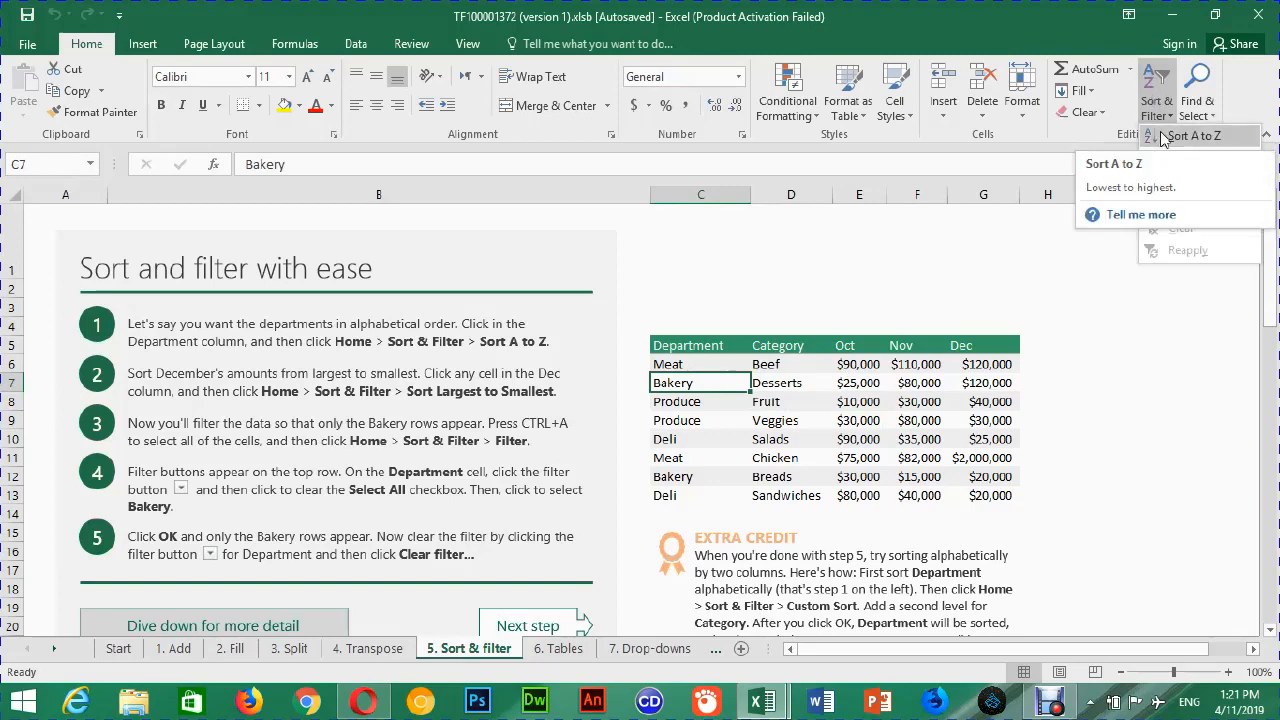
pyautogui.click(1194, 136)
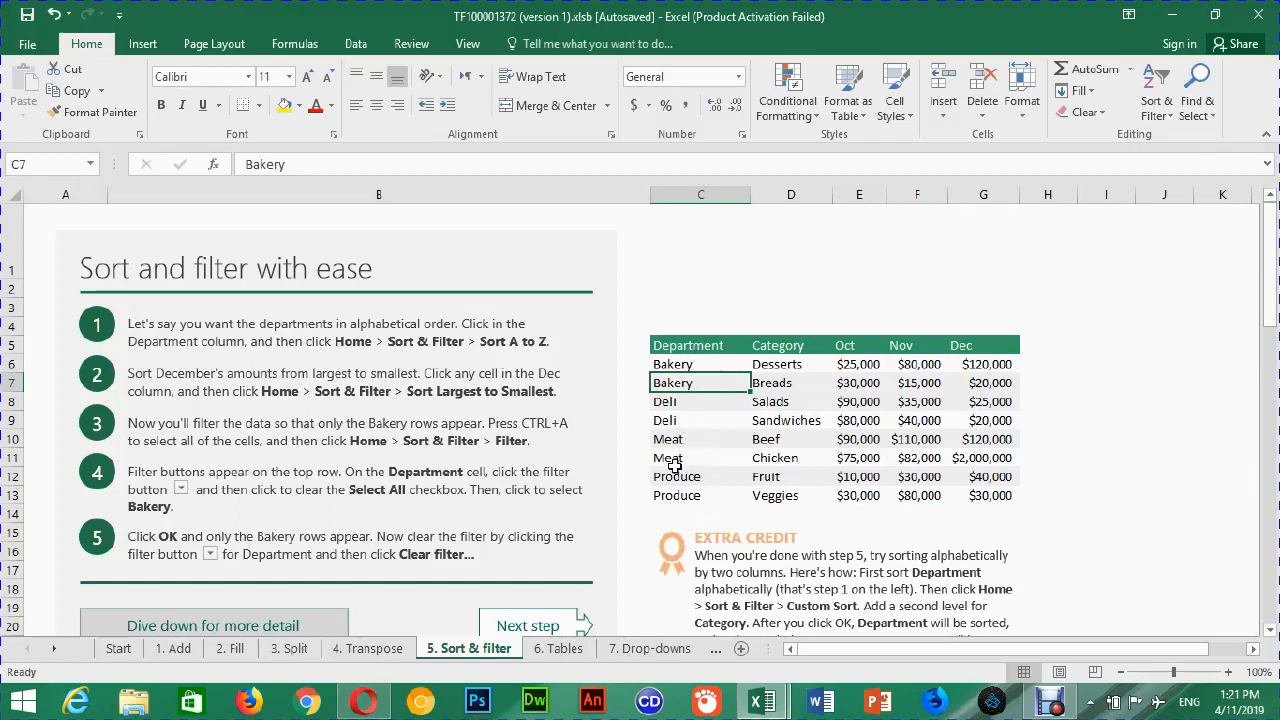
pyautogui.moveTo(686, 461); pyautogui.dragTo(985, 460)
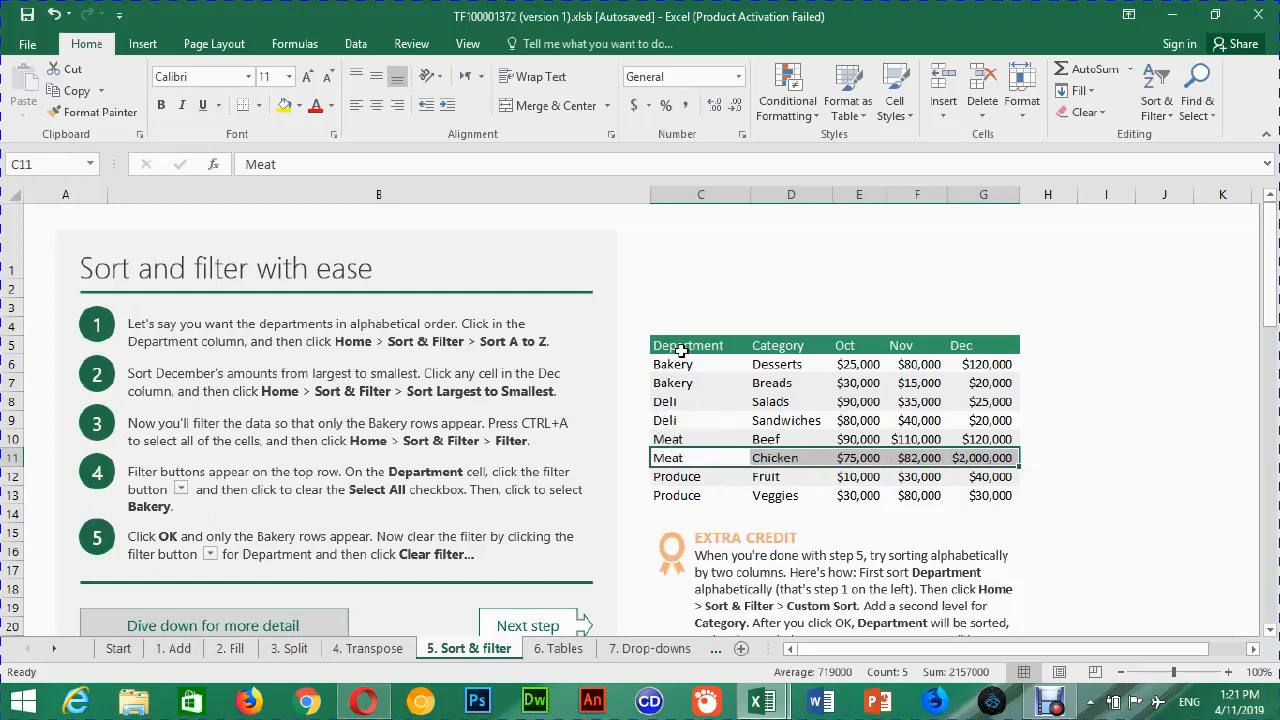
pyautogui.moveTo(692, 494); pyautogui.dragTo(705, 345)
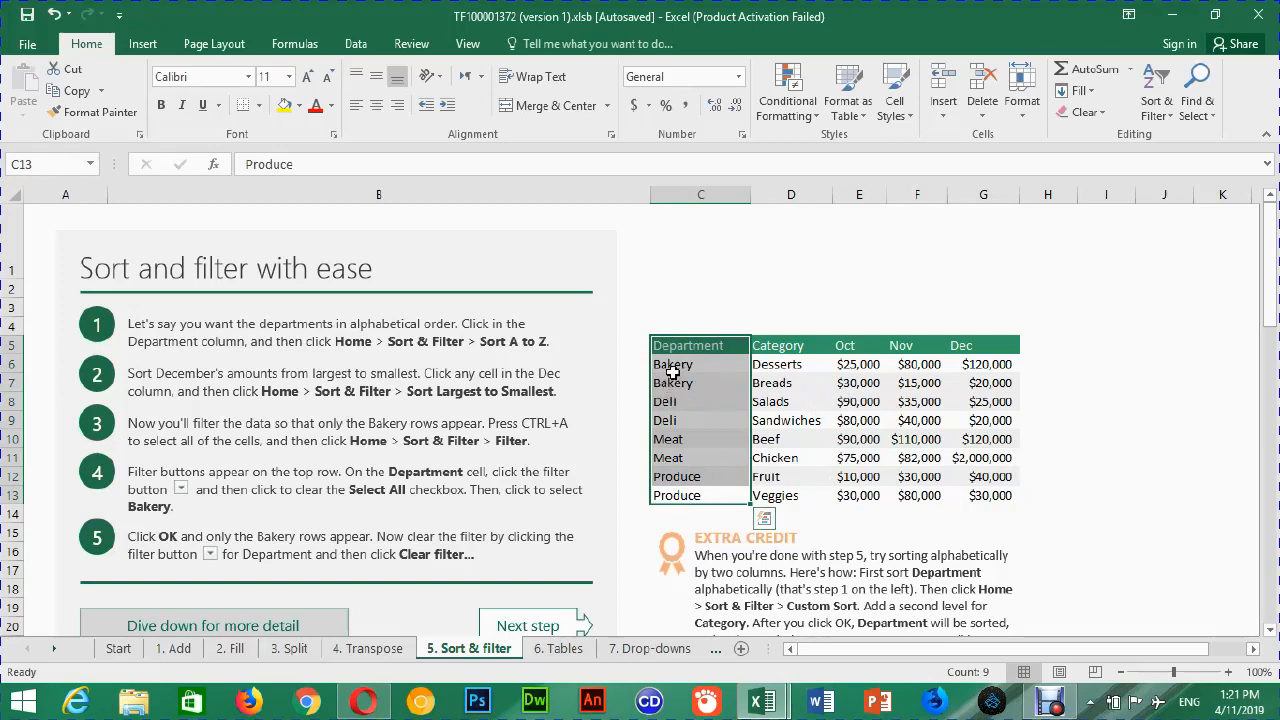
pyautogui.click(805, 400)
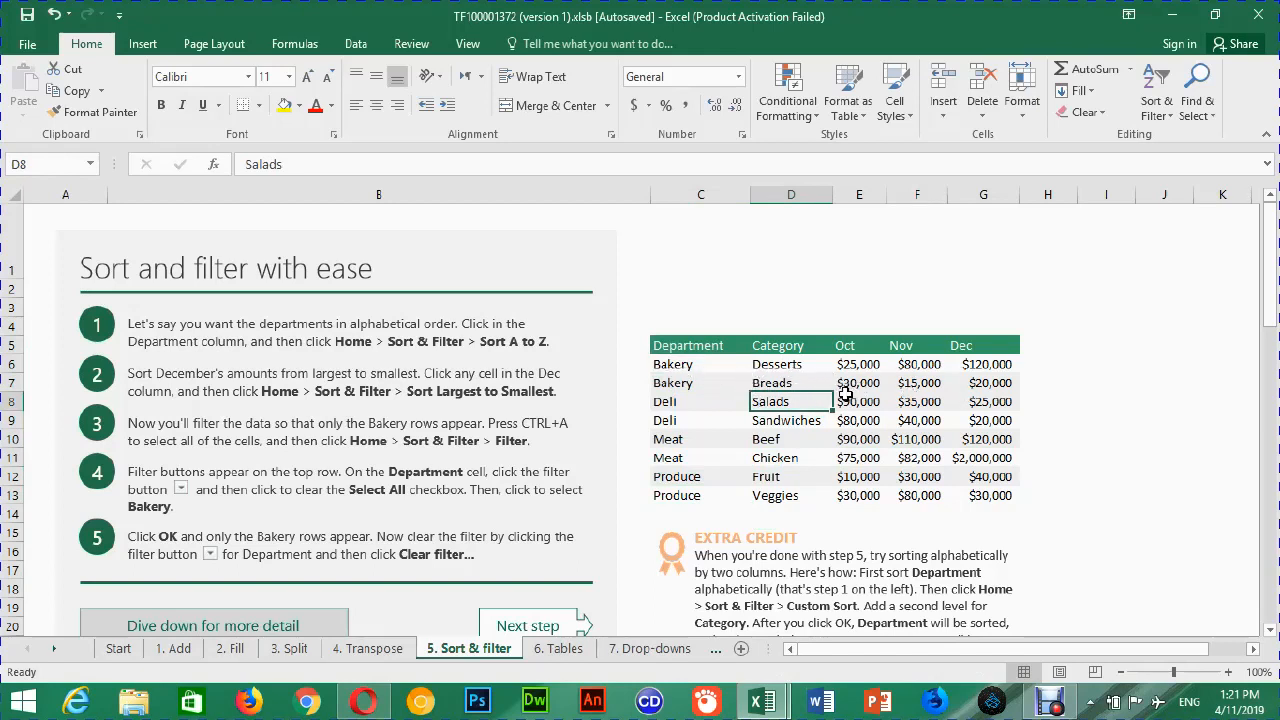
# - Sort the sales table by the Nov amounts from largest to smallest
pyautogui.click(911, 403)
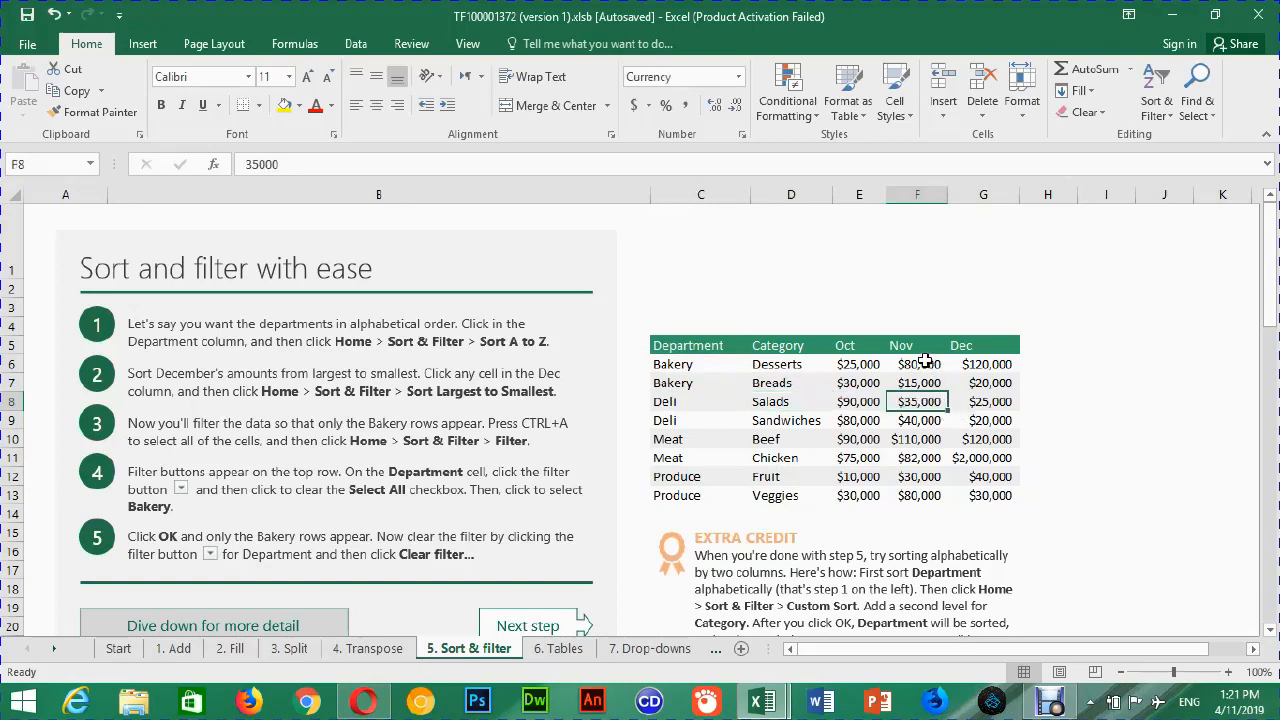
pyautogui.click(1157, 108)
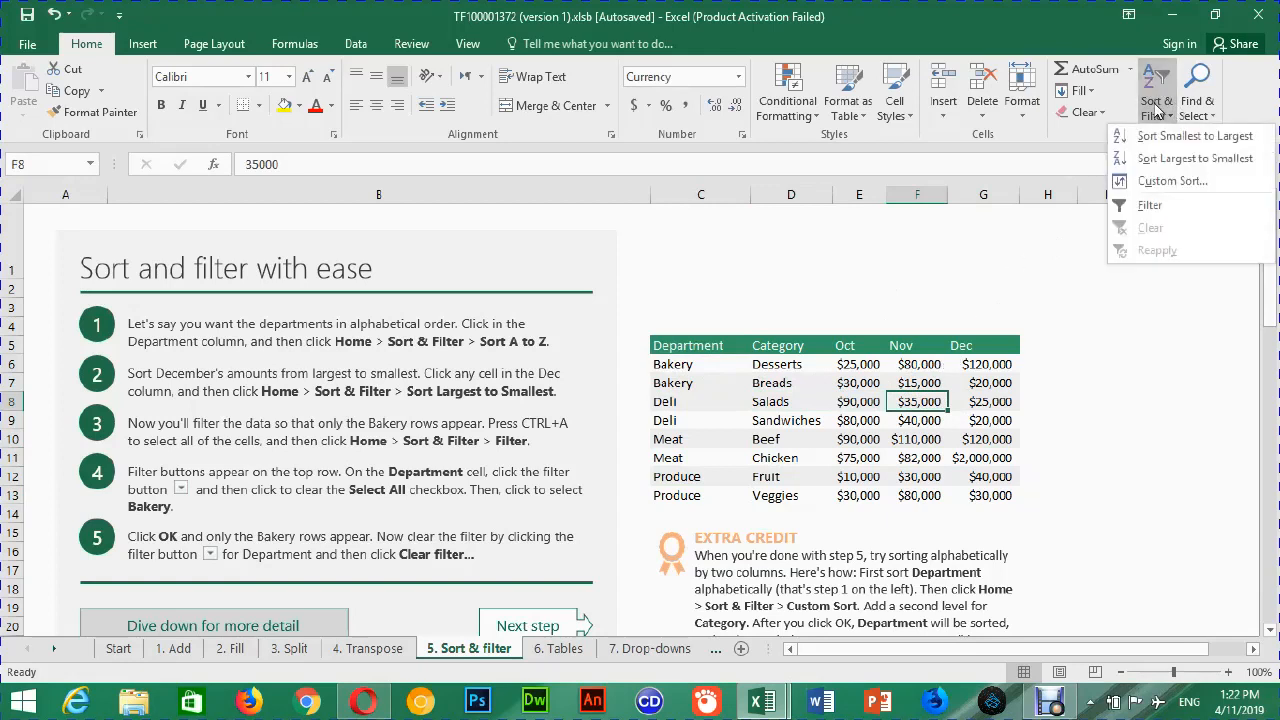
pyautogui.click(1172, 167)
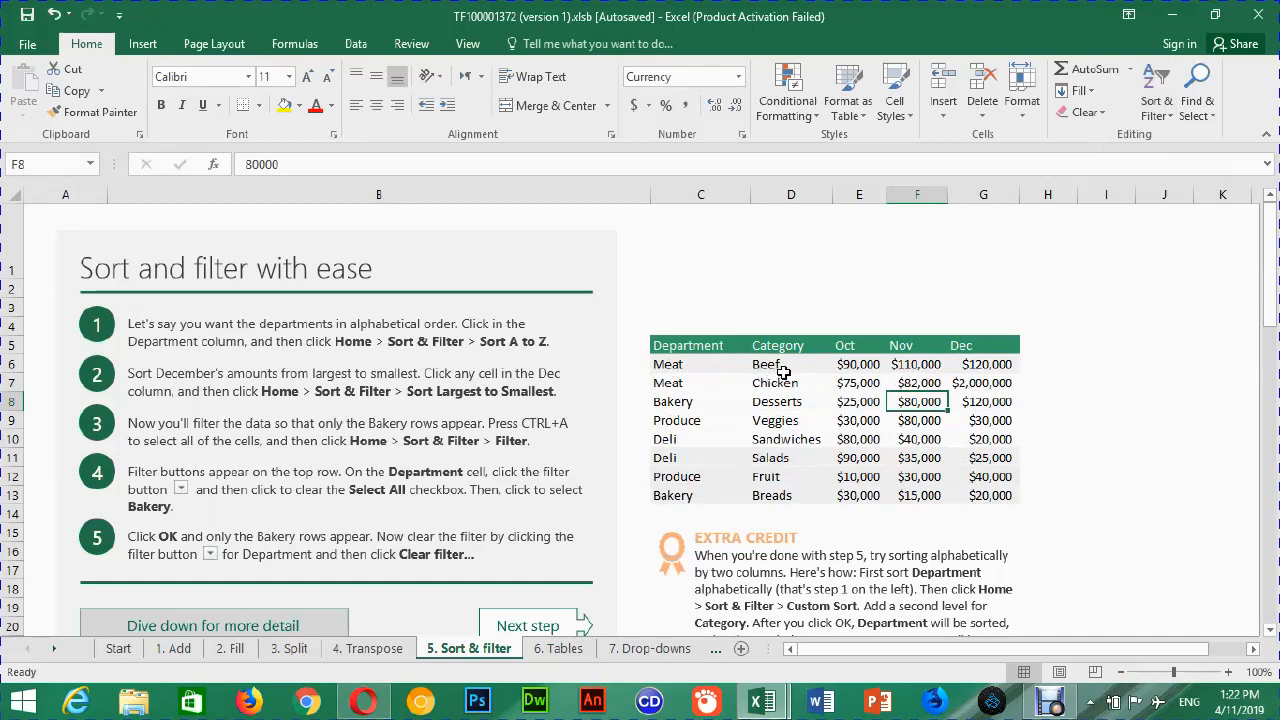
pyautogui.click(920, 365)
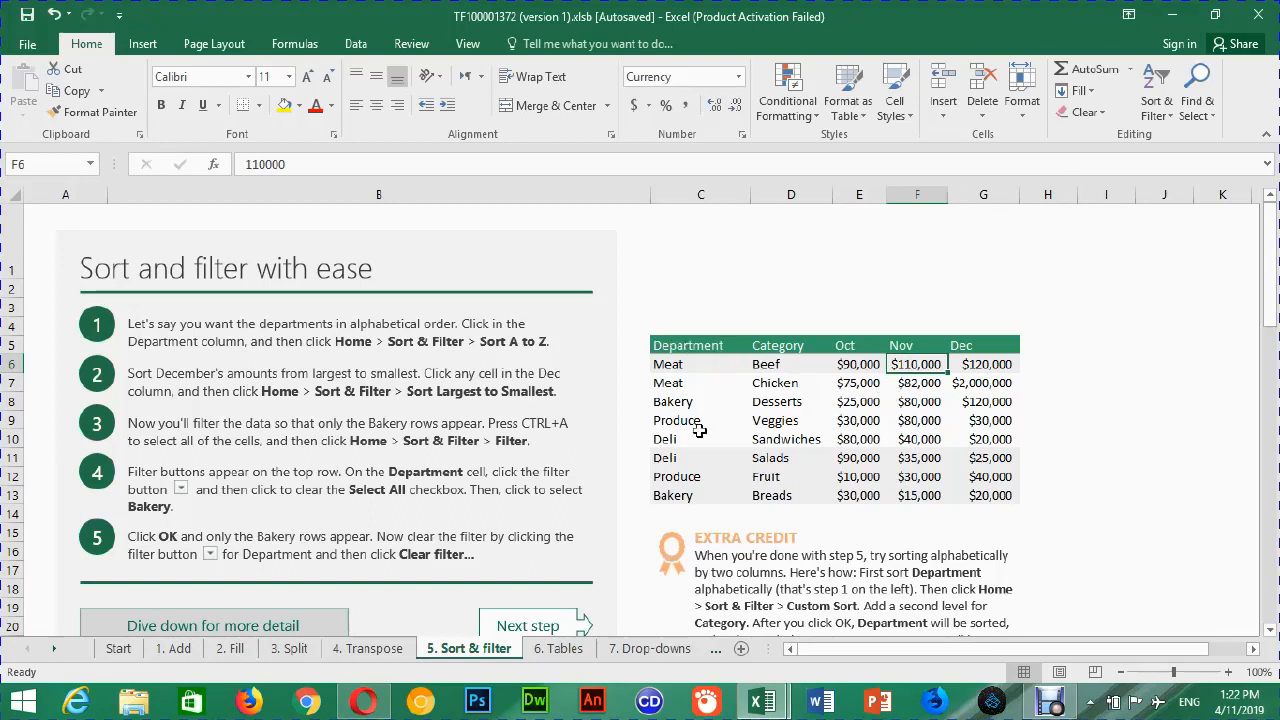
# - Turn on filtering for the table's header row, from Department through Dec
pyautogui.moveTo(662, 348); pyautogui.dragTo(979, 353)
pyautogui.click(771, 364)
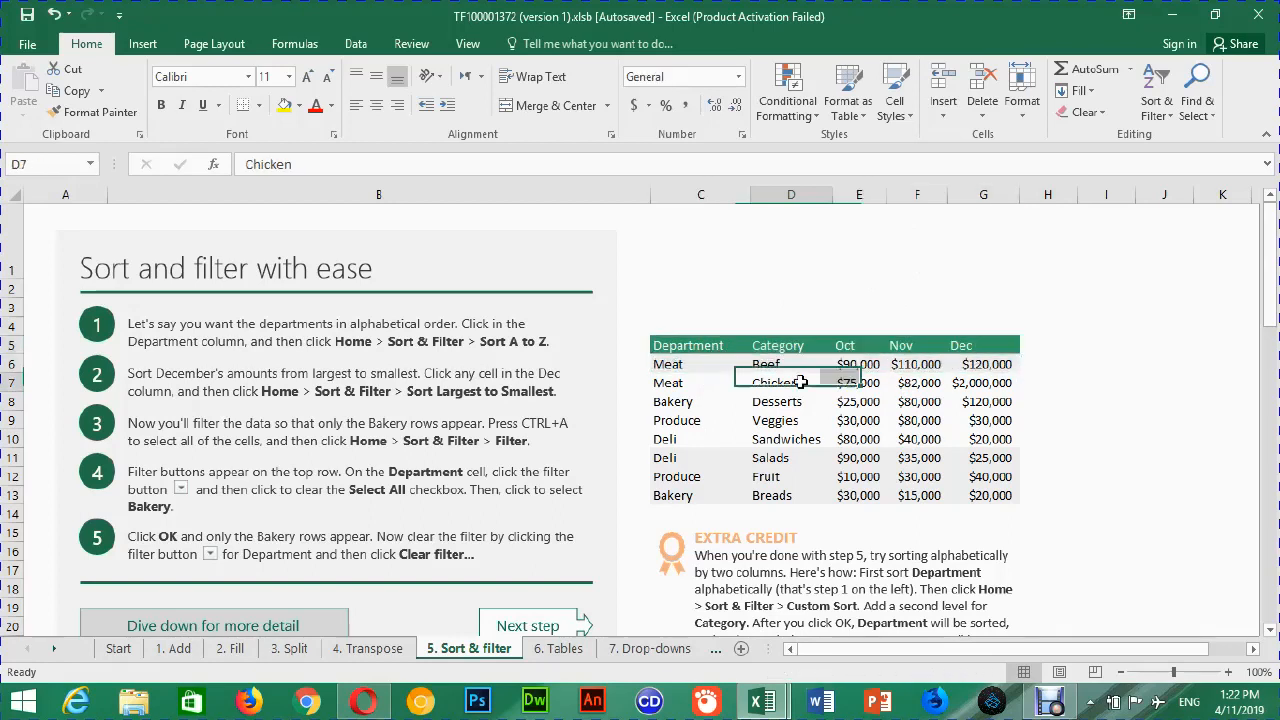
pyautogui.moveTo(686, 347); pyautogui.dragTo(973, 351)
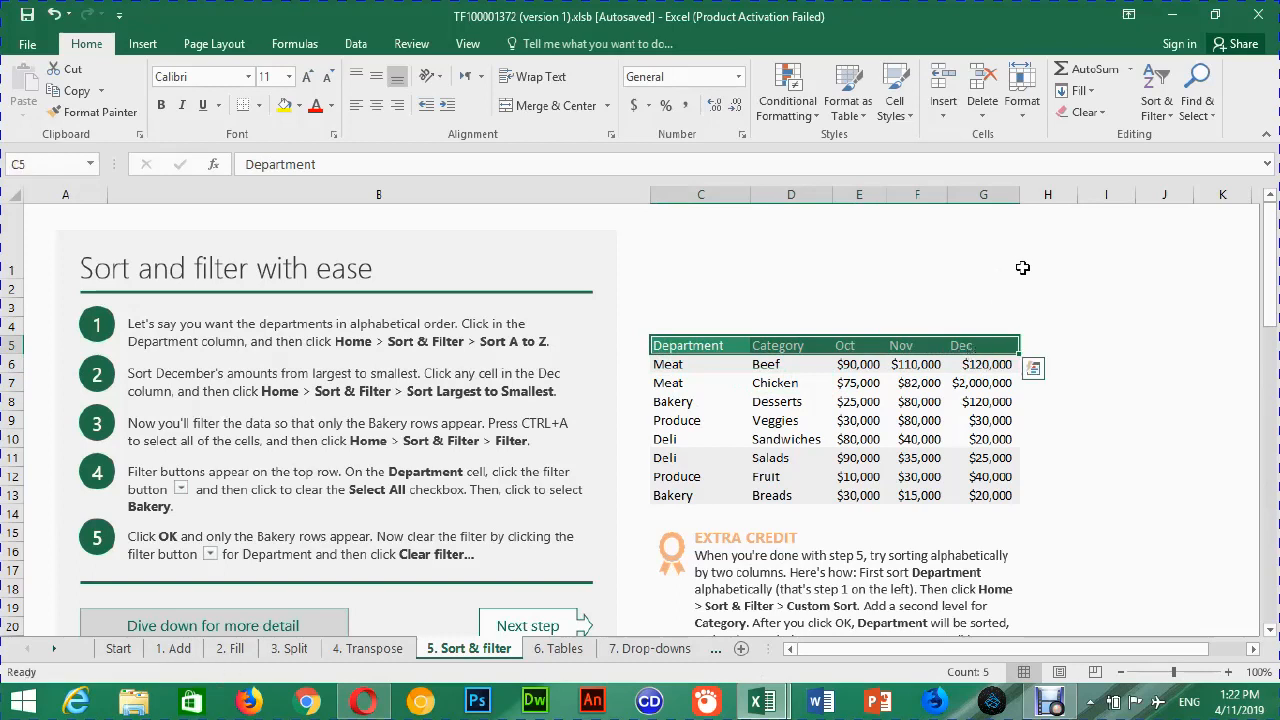
pyautogui.click(1159, 121)
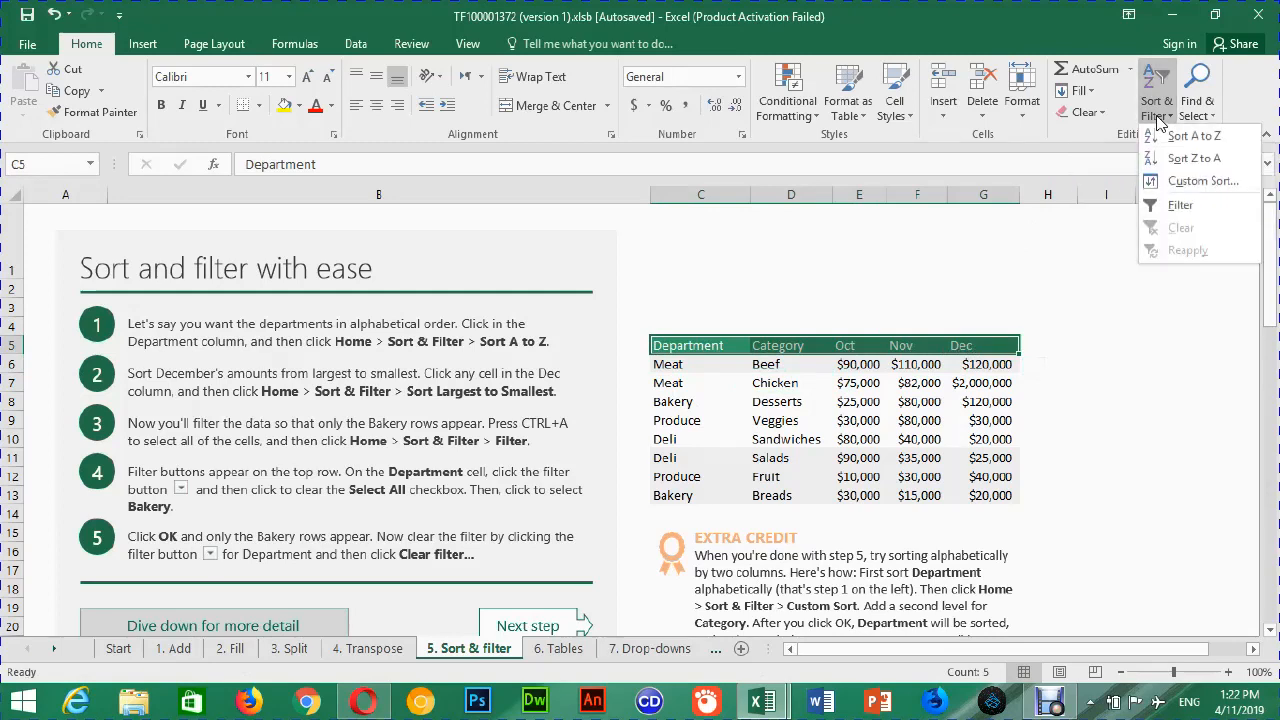
pyautogui.click(1176, 207)
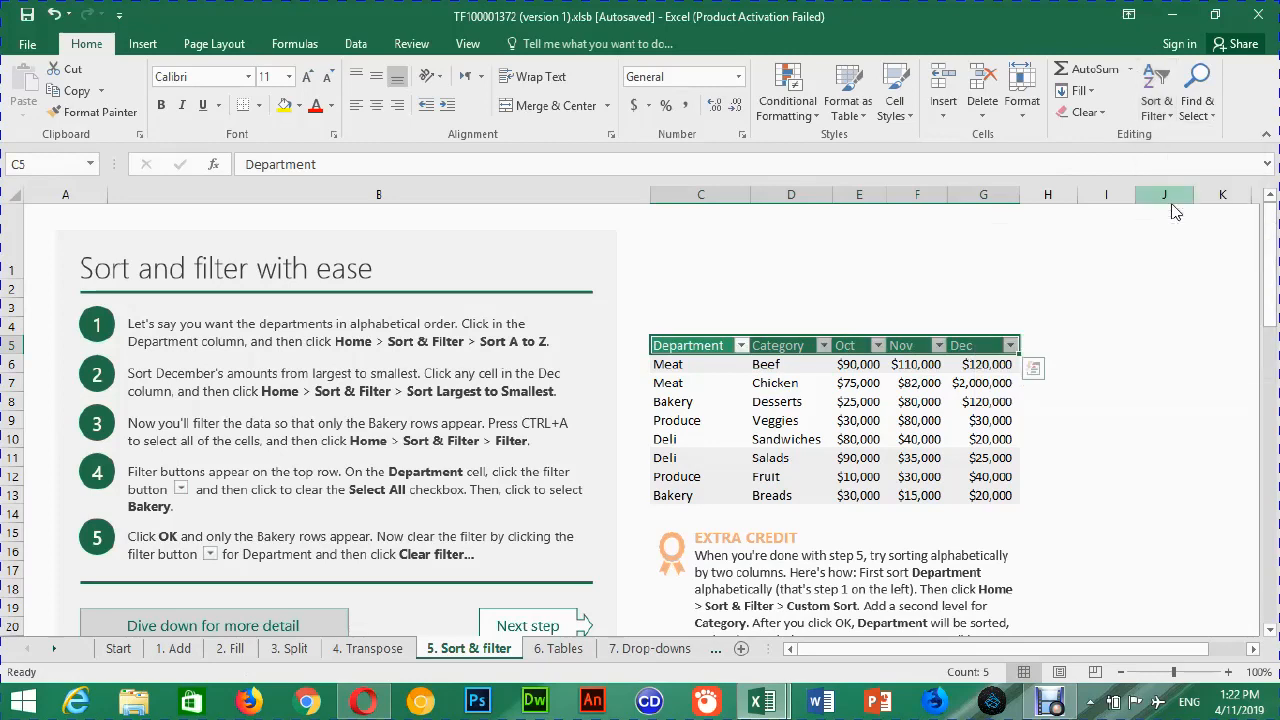
# - Look through the filter options of the Department, Category, Oct and Nov columns without changing any of them
pyautogui.click(741, 346)
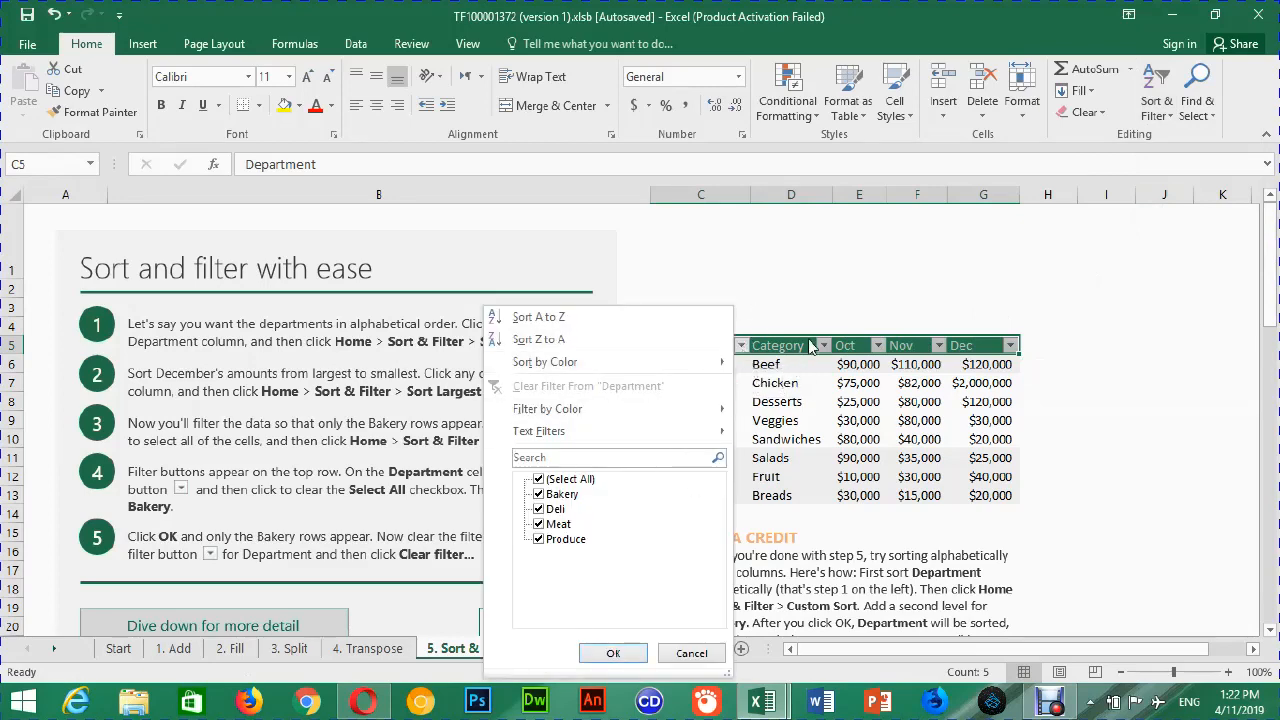
pyautogui.click(613, 653)
pyautogui.click(823, 346)
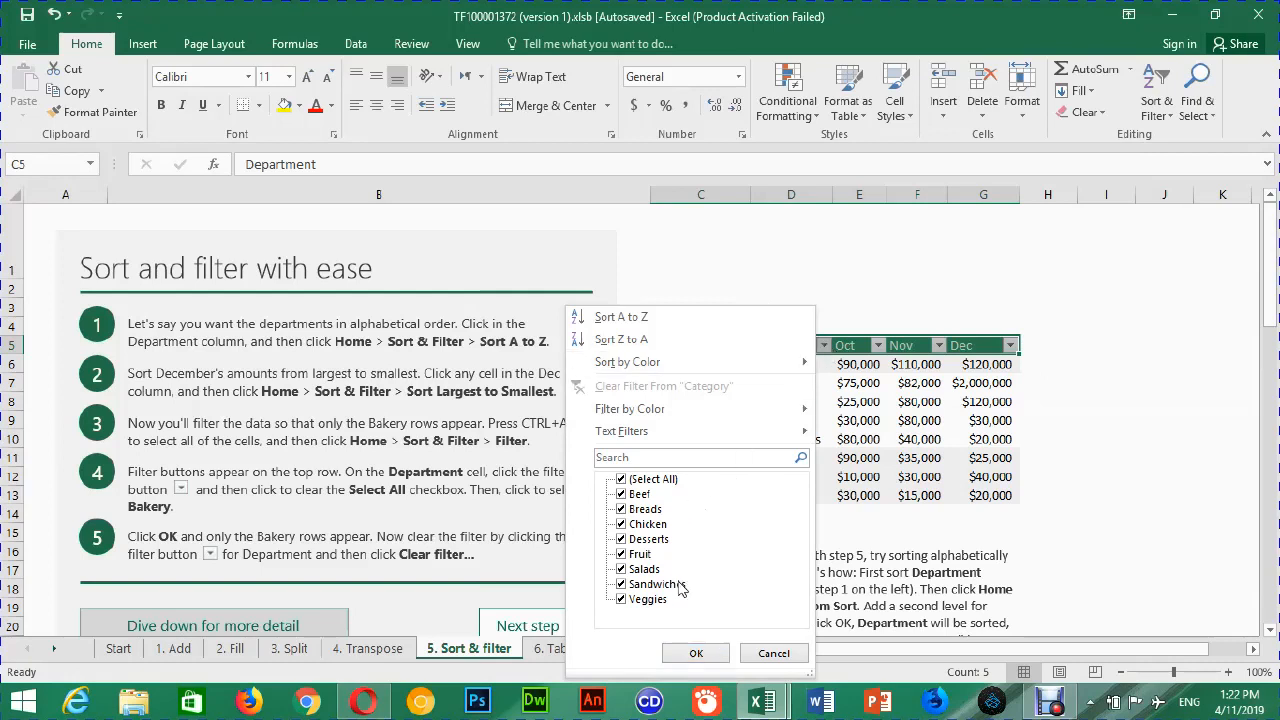
pyautogui.click(878, 345)
pyautogui.click(878, 345)
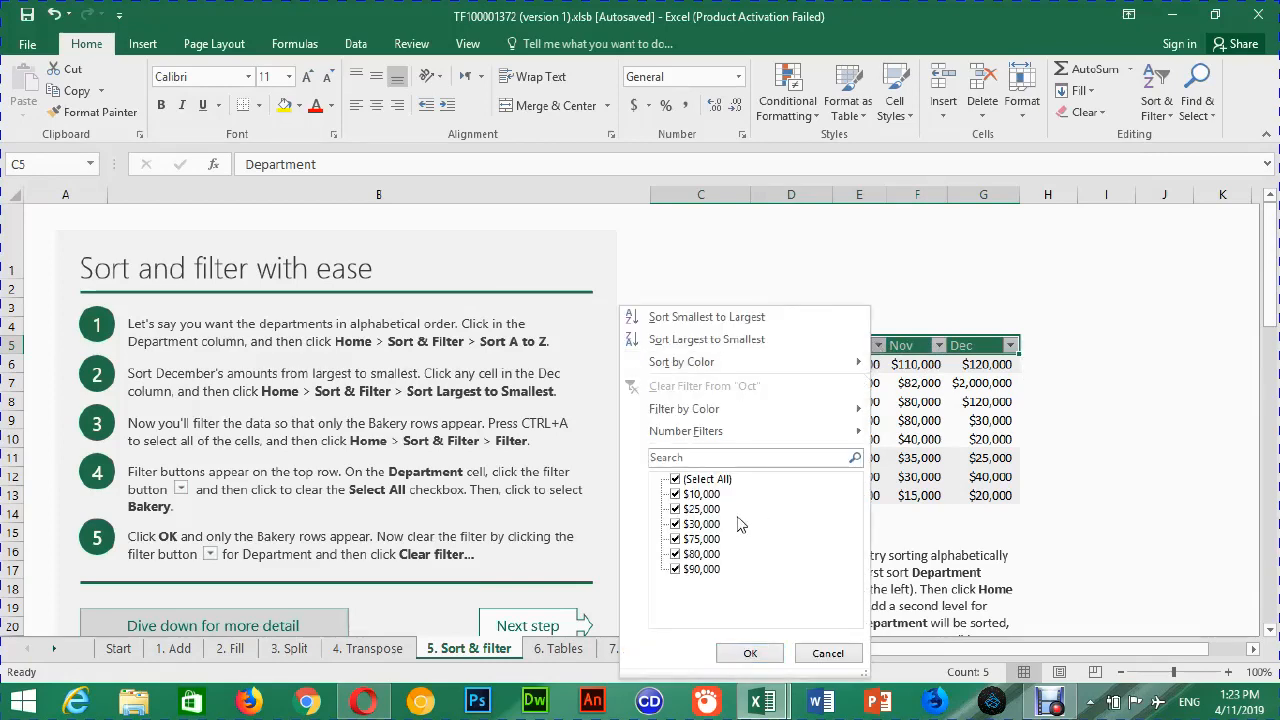
pyautogui.click(962, 315)
pyautogui.click(939, 345)
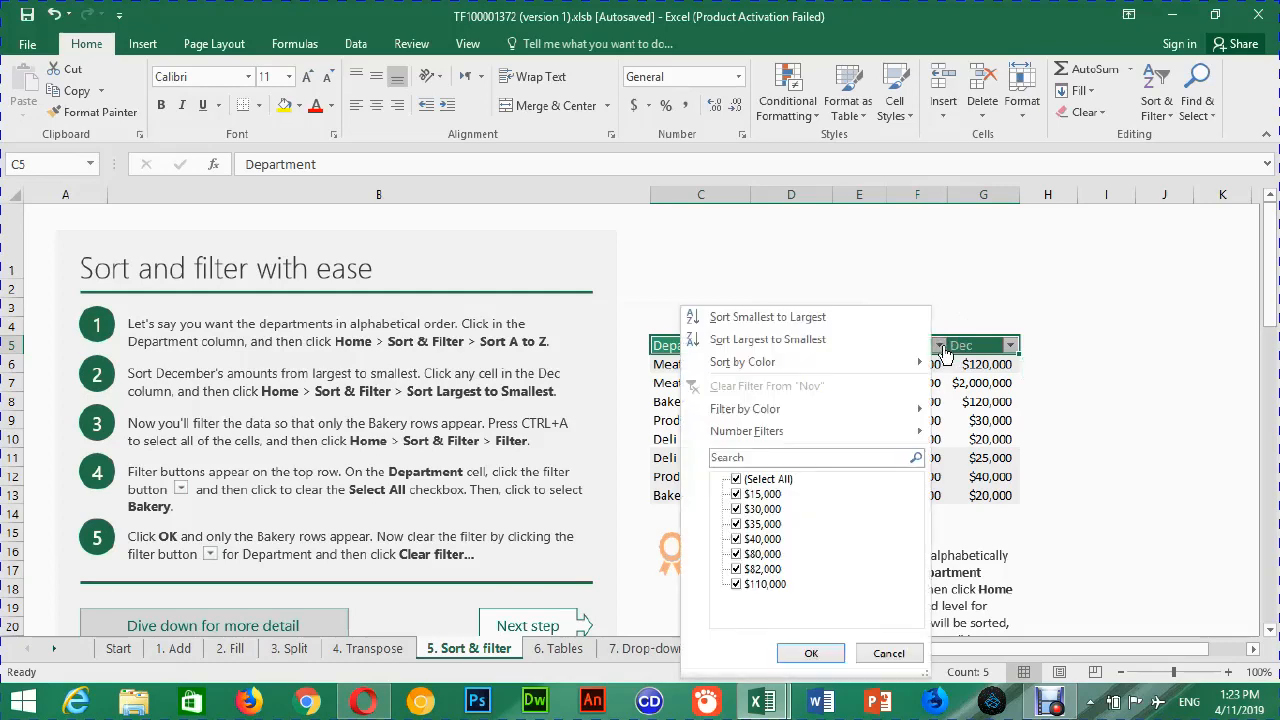
pyautogui.click(889, 653)
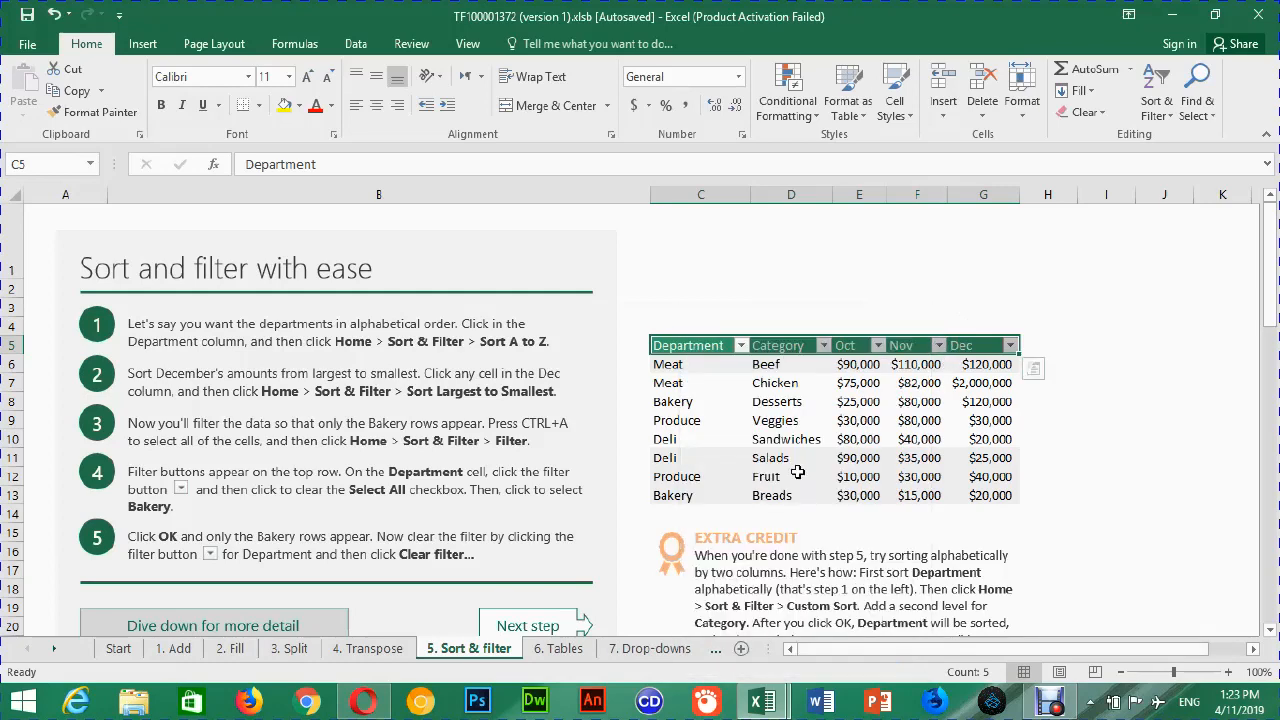
# - Filter the Department column to show only the Meat rows
pyautogui.click(741, 346)
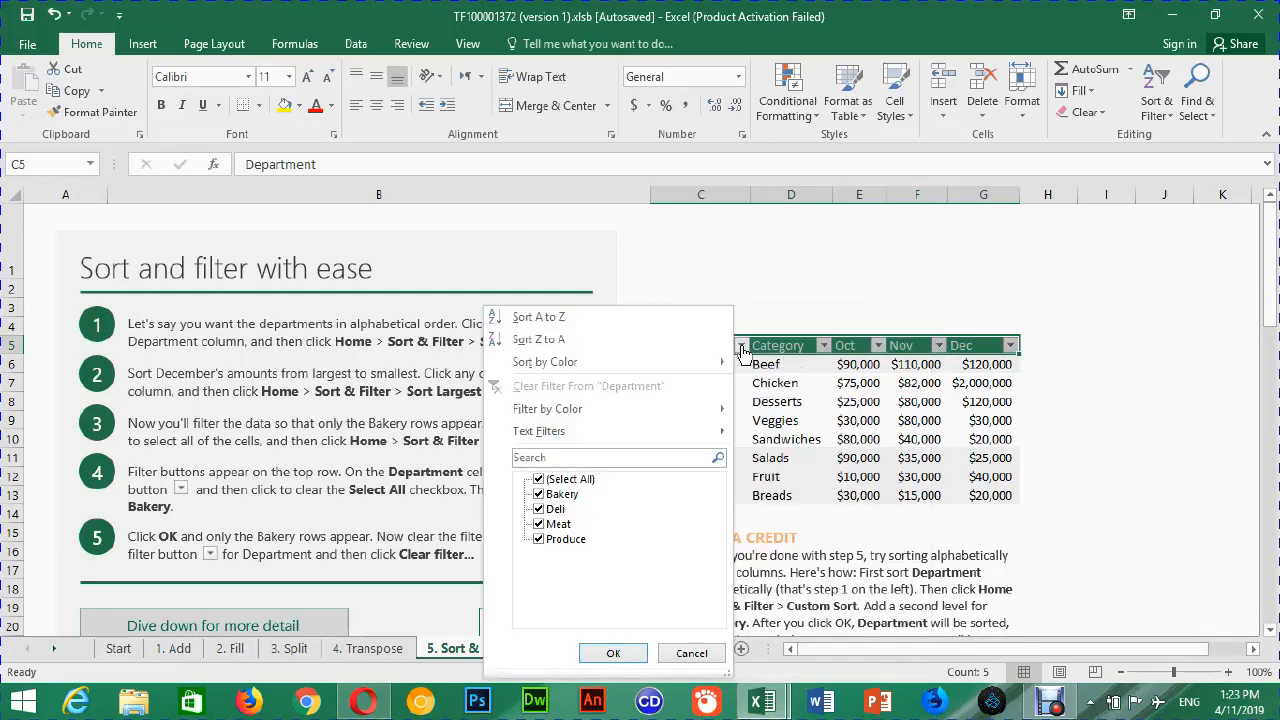
pyautogui.click(541, 481)
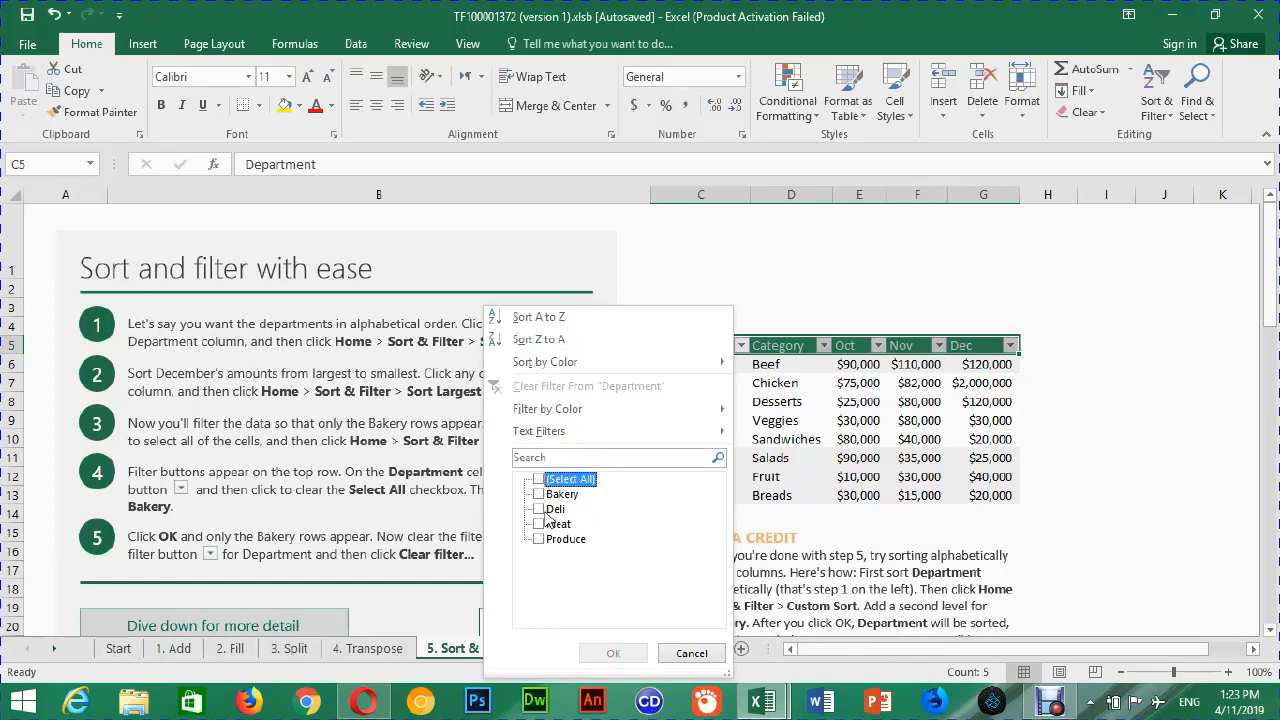
pyautogui.click(539, 524)
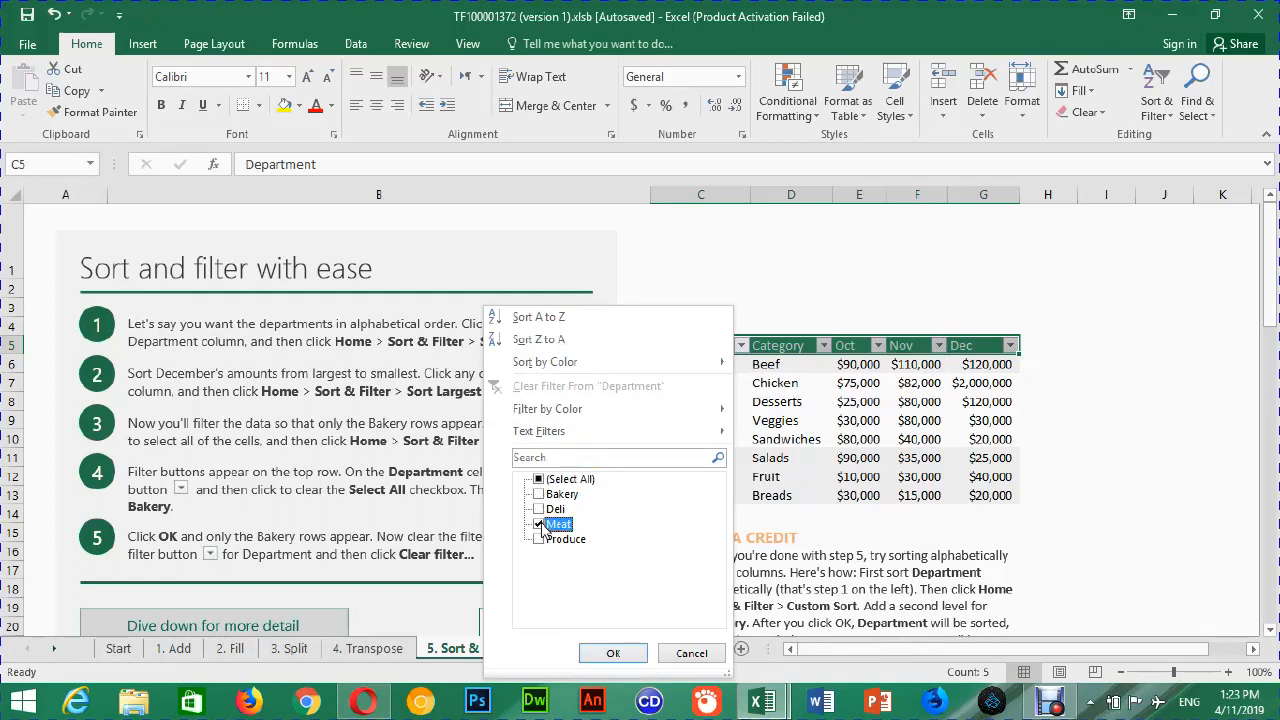
pyautogui.click(606, 652)
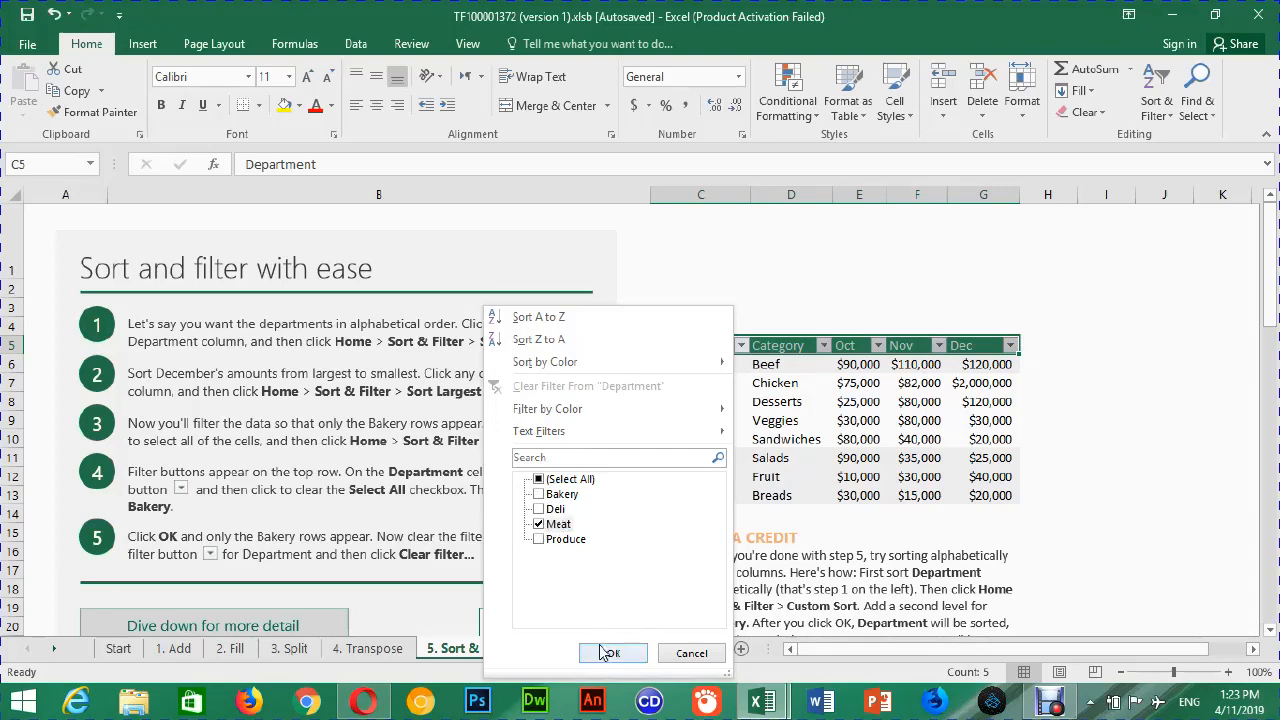
pyautogui.click(606, 653)
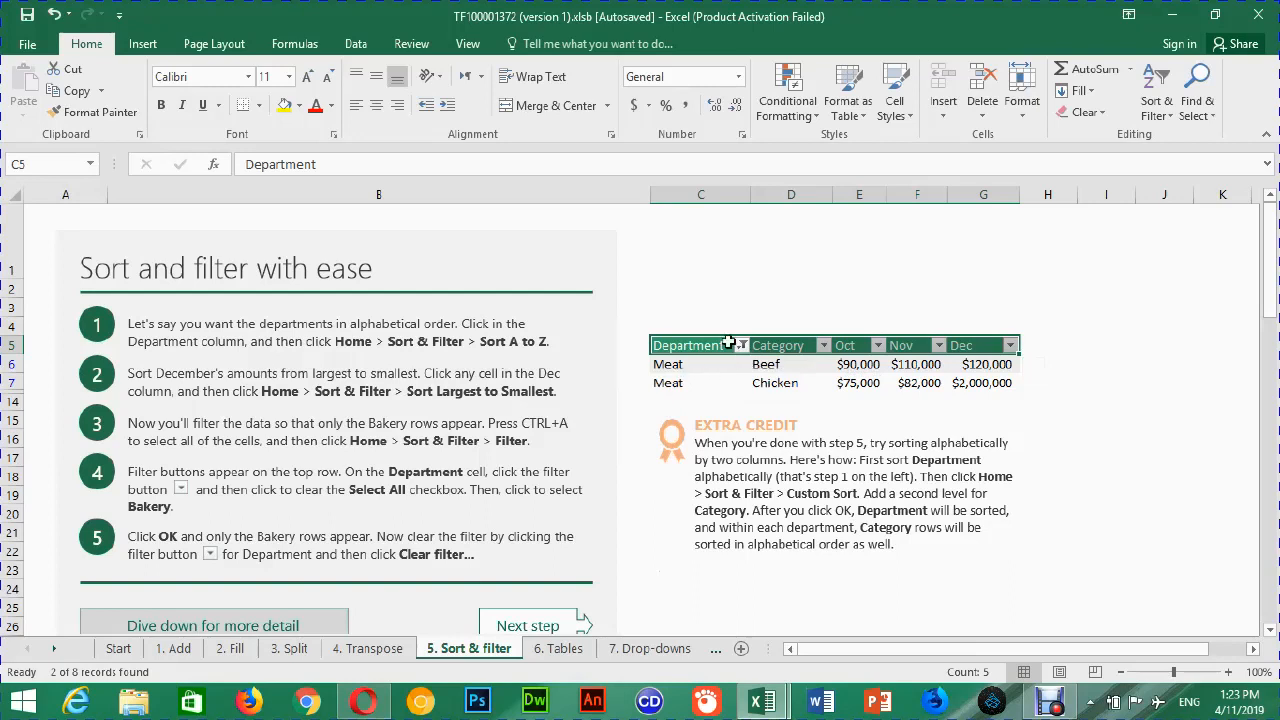
# - Add Bakery to the Department filter alongside Meat
pyautogui.click(742, 347)
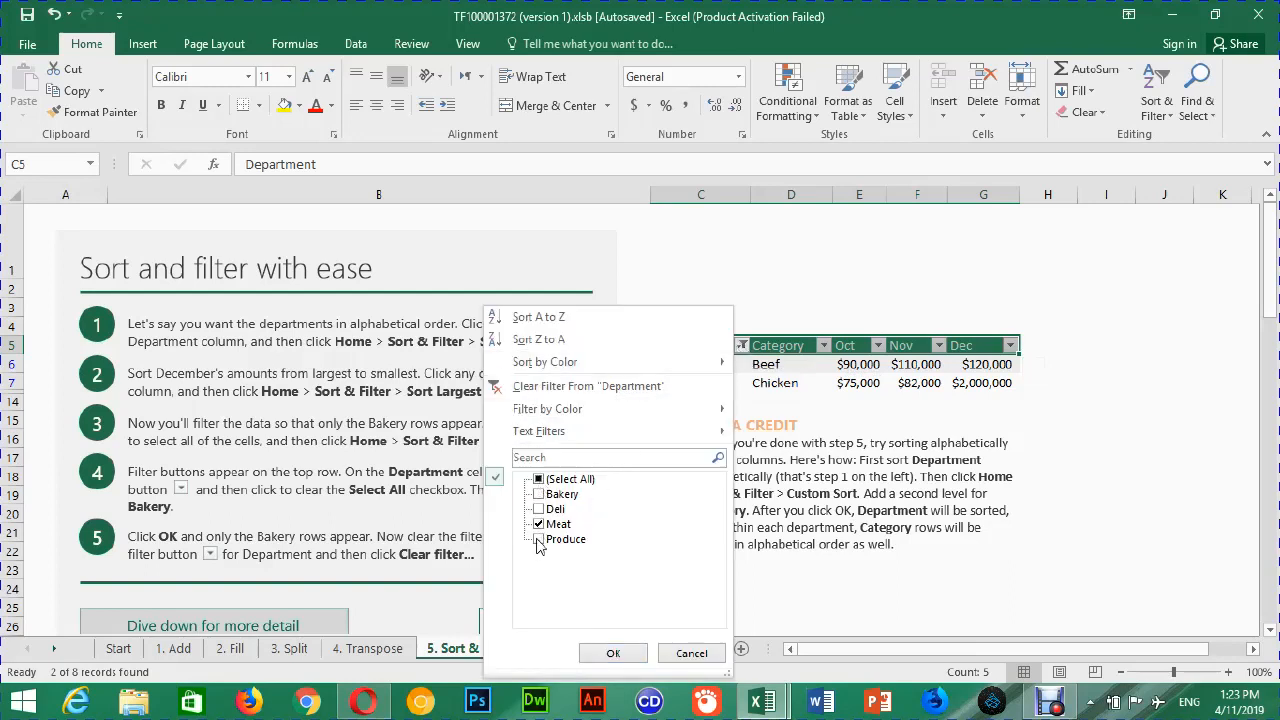
pyautogui.click(539, 494)
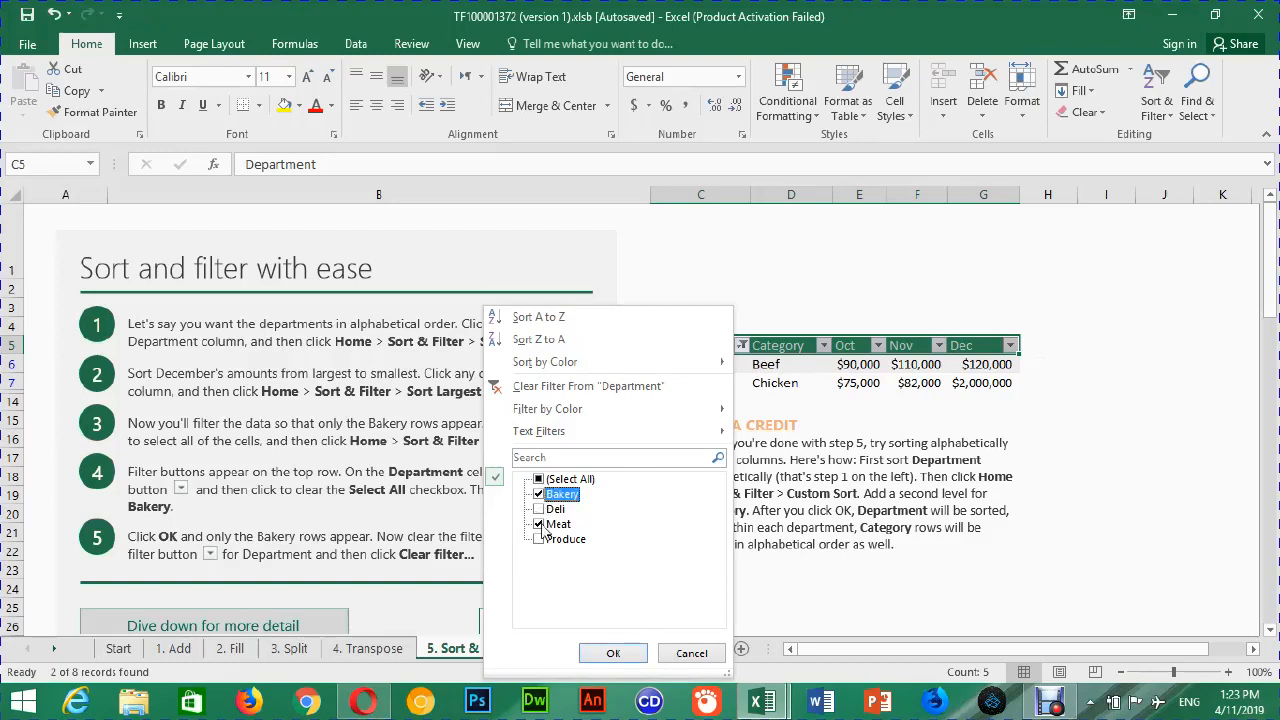
pyautogui.click(598, 653)
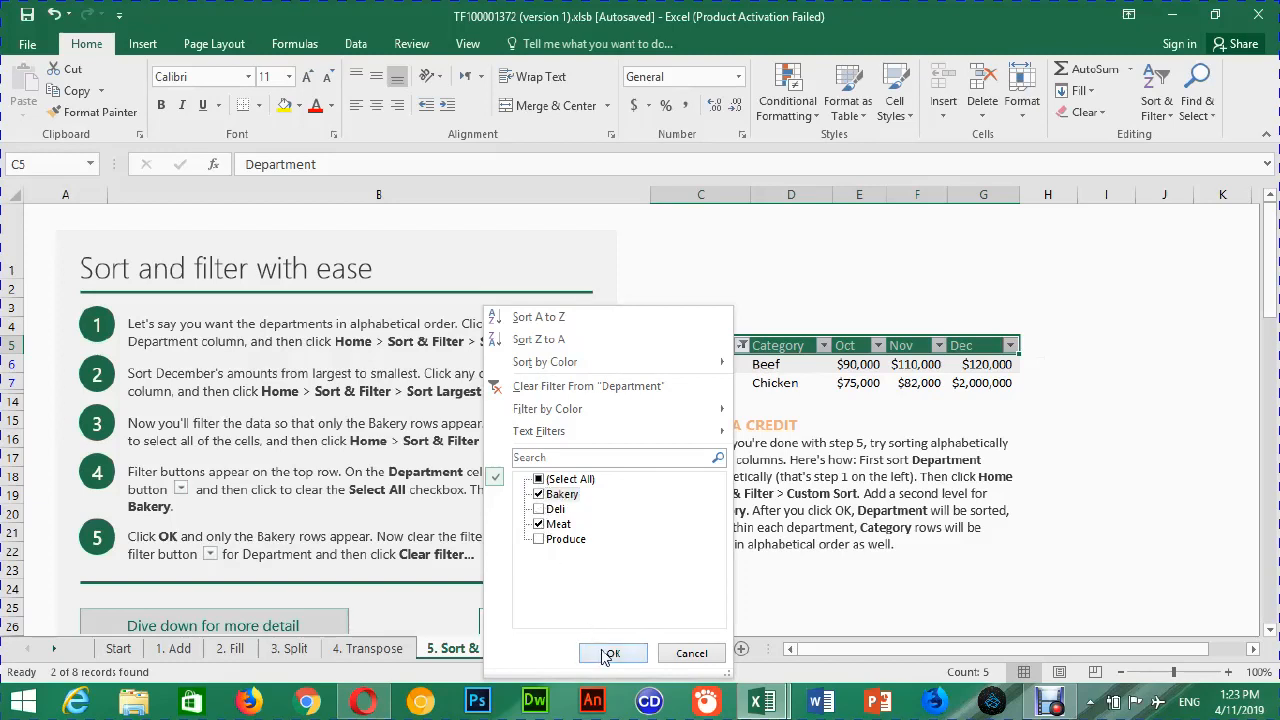
# - Apply the Bakery and Meat selection to the Department column and clear that column's filter again
pyautogui.click(606, 655)
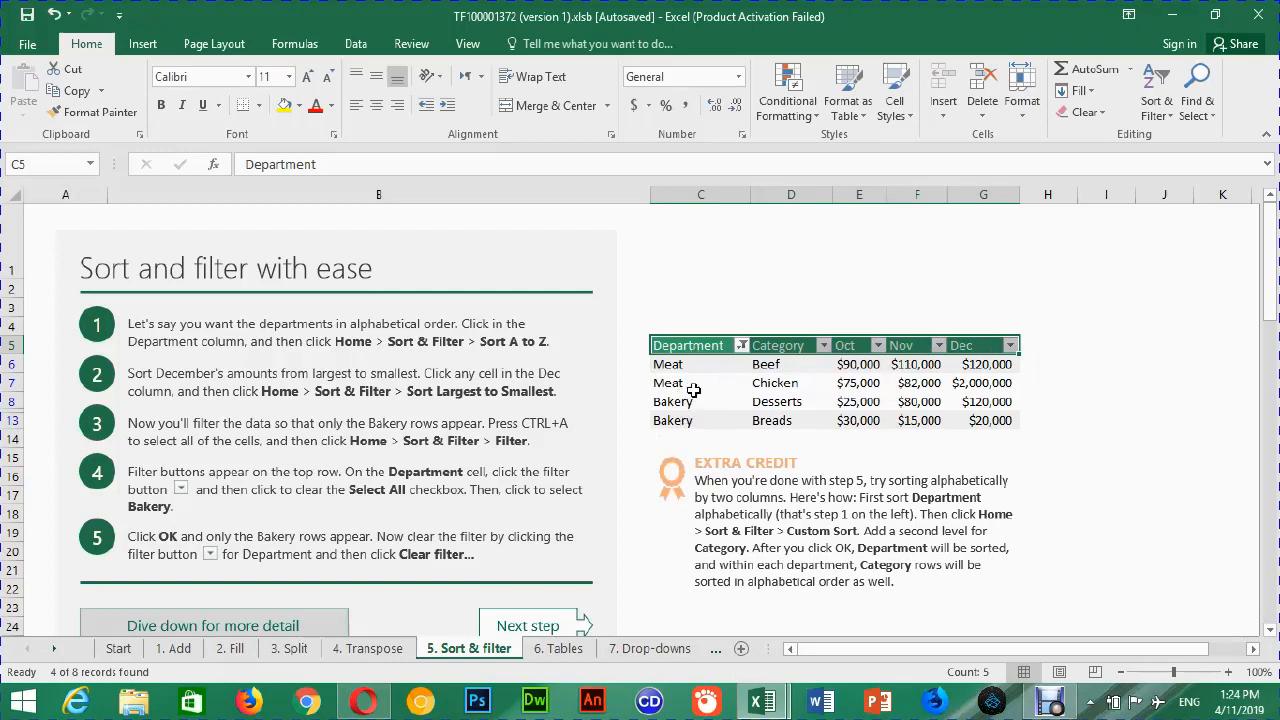
pyautogui.click(743, 346)
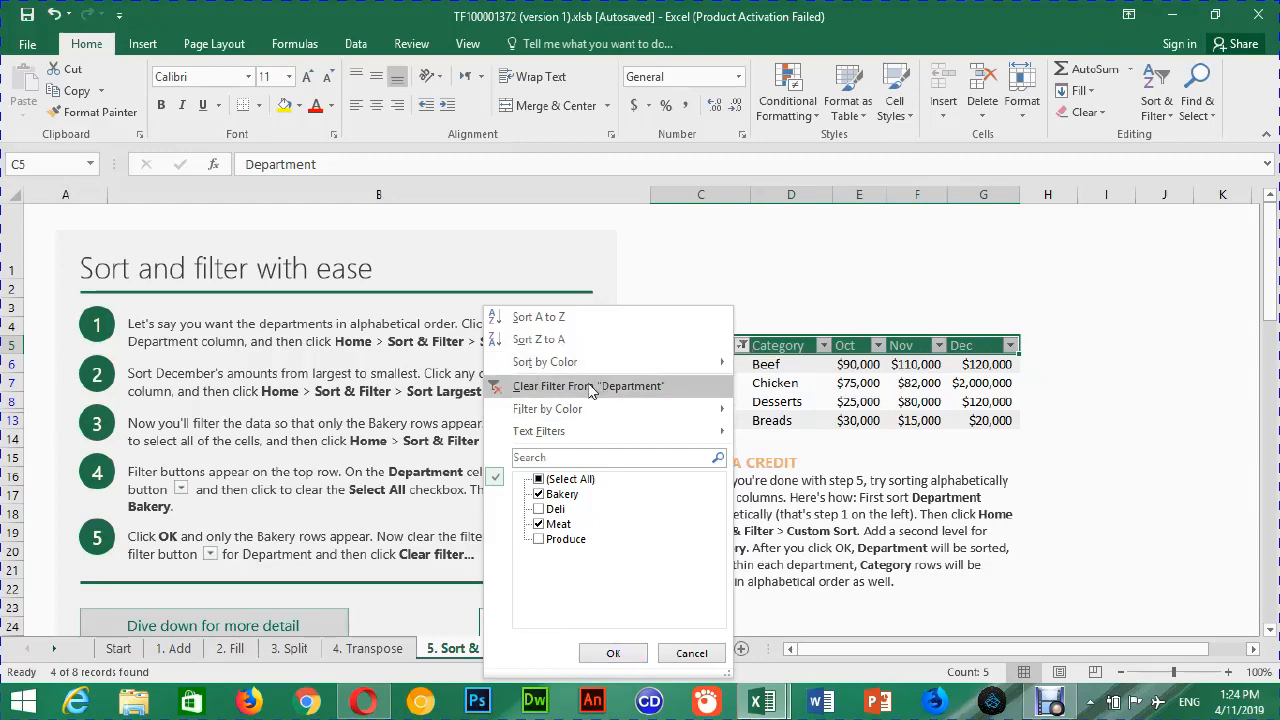
pyautogui.click(650, 386)
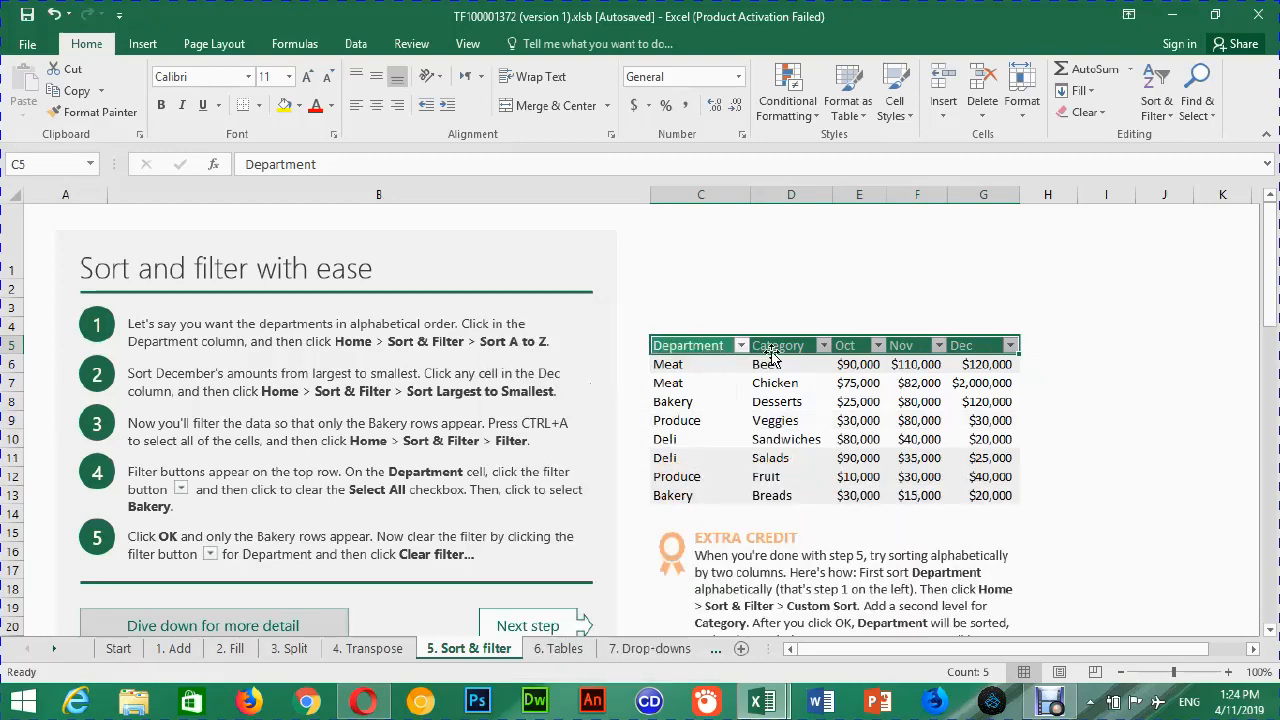
# - Filter the Category column to show only the Chicken, Salads and Veggies rows
pyautogui.click(821, 347)
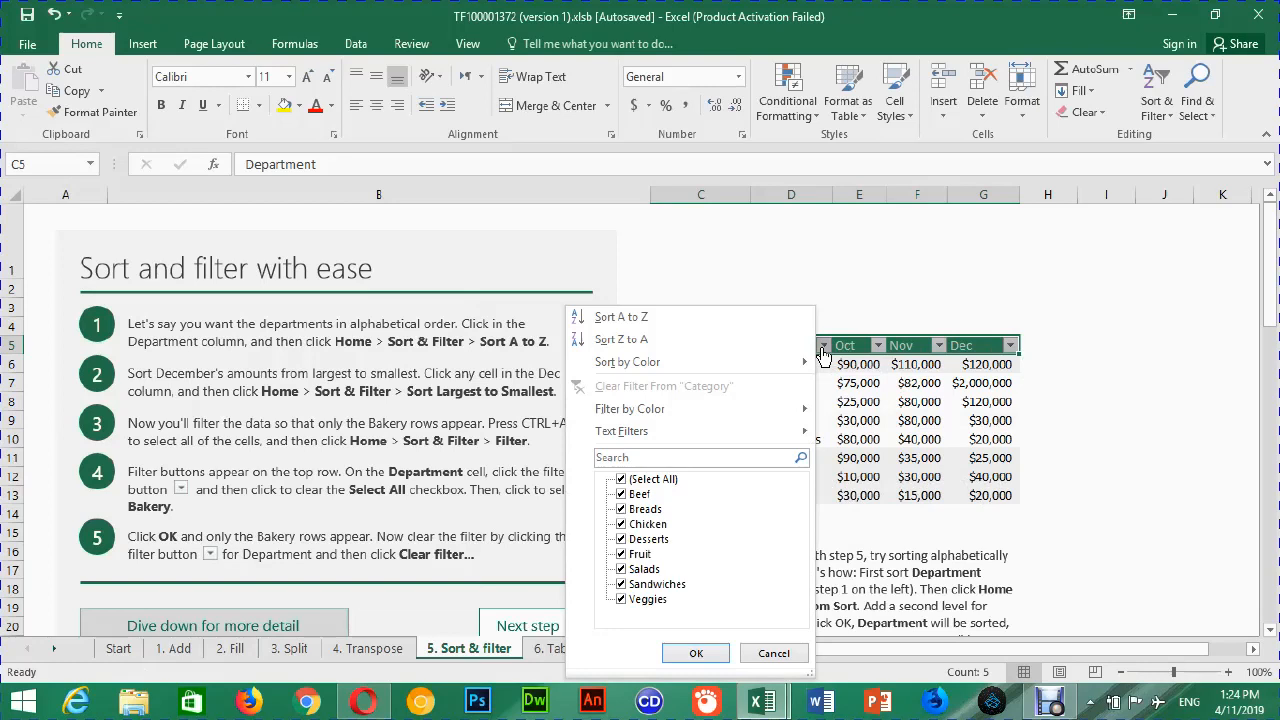
pyautogui.click(646, 481)
pyautogui.click(650, 525)
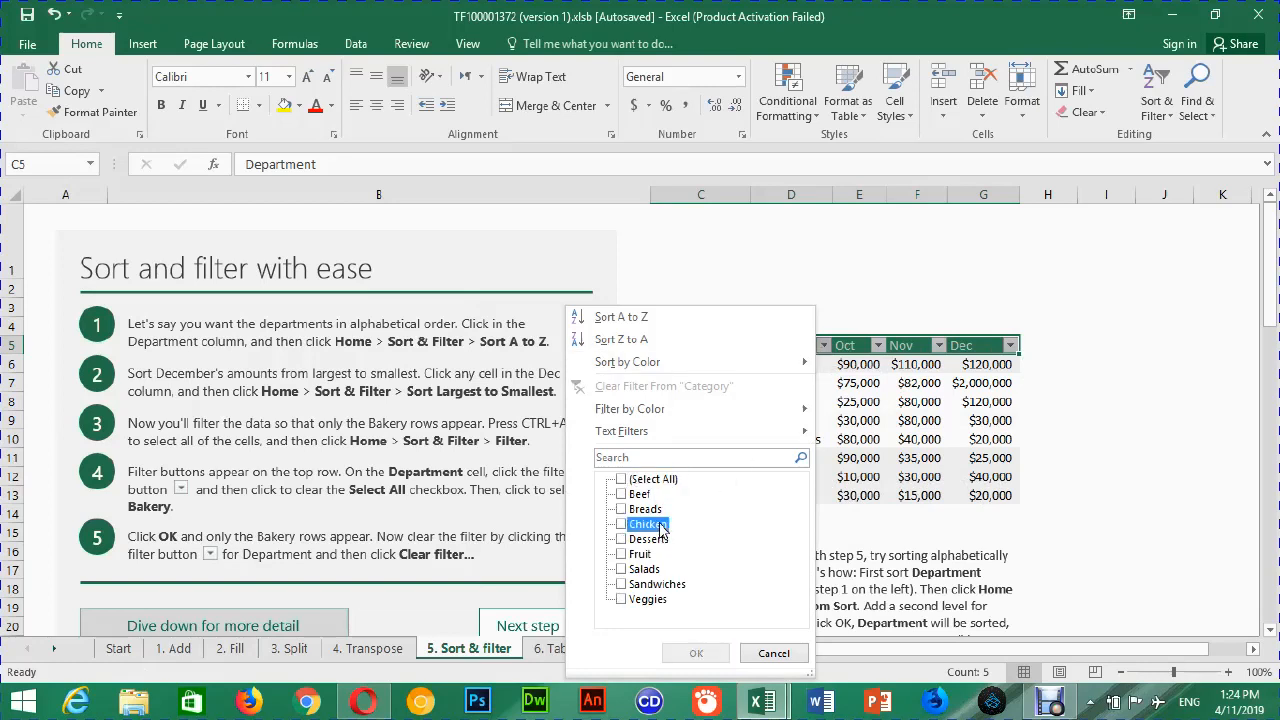
pyautogui.click(652, 570)
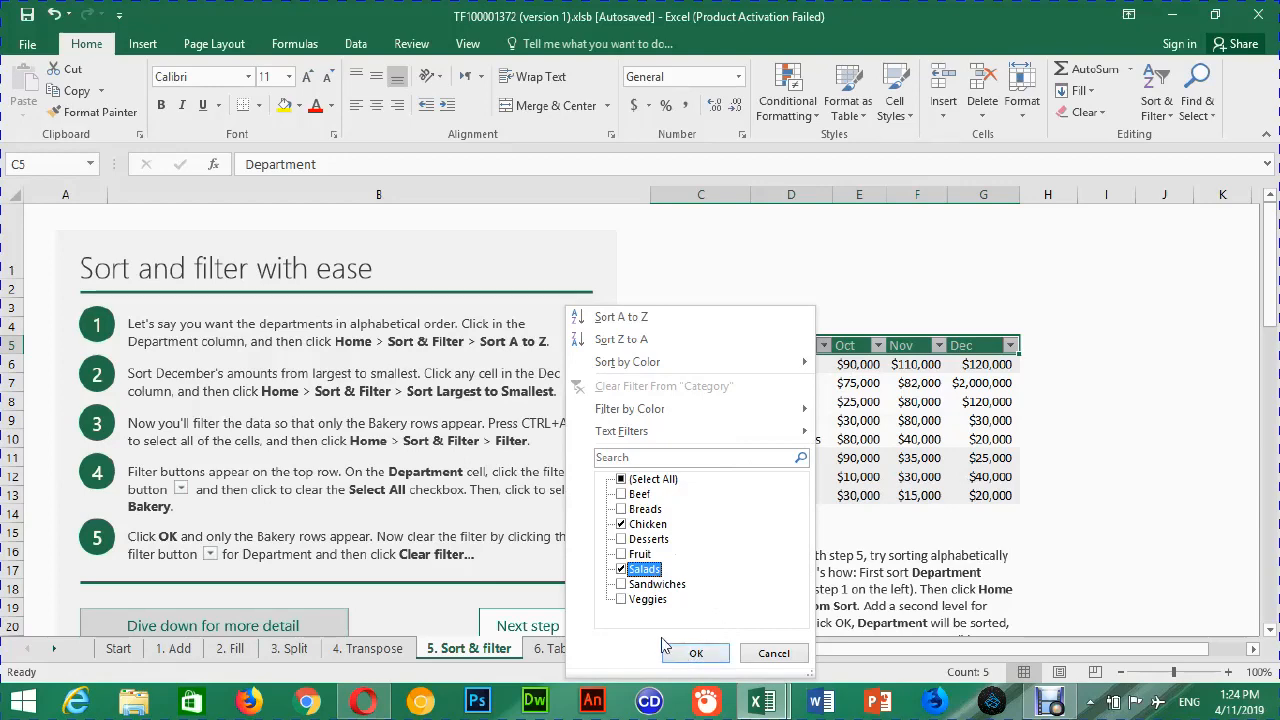
pyautogui.click(644, 601)
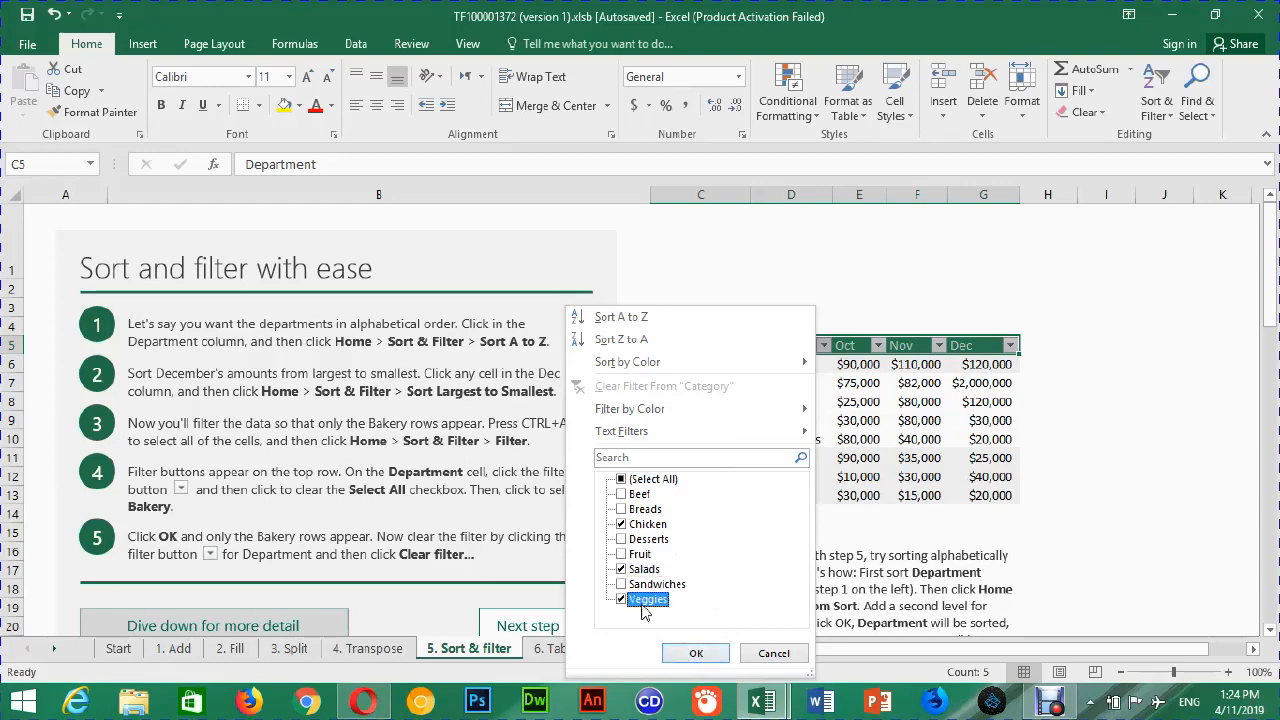
pyautogui.click(695, 655)
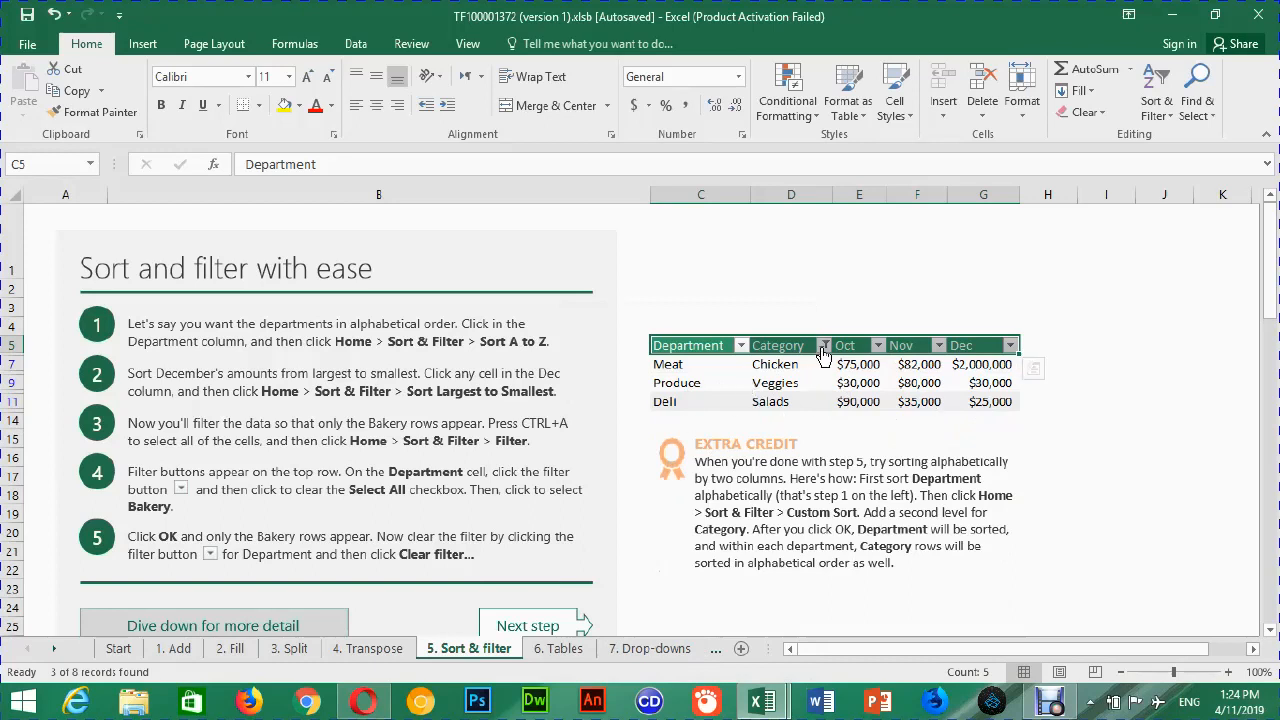
# - Clear the filter from the Category column so all rows of the table are shown
pyautogui.click(825, 346)
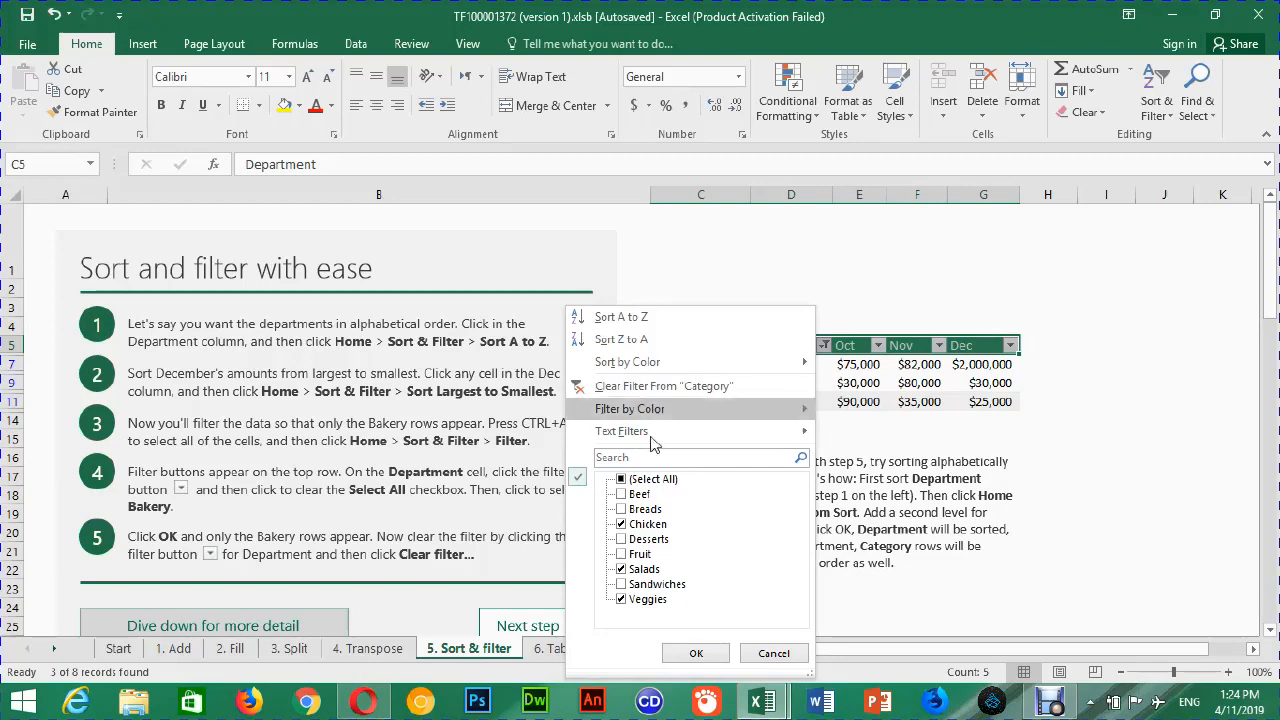
pyautogui.click(621, 482)
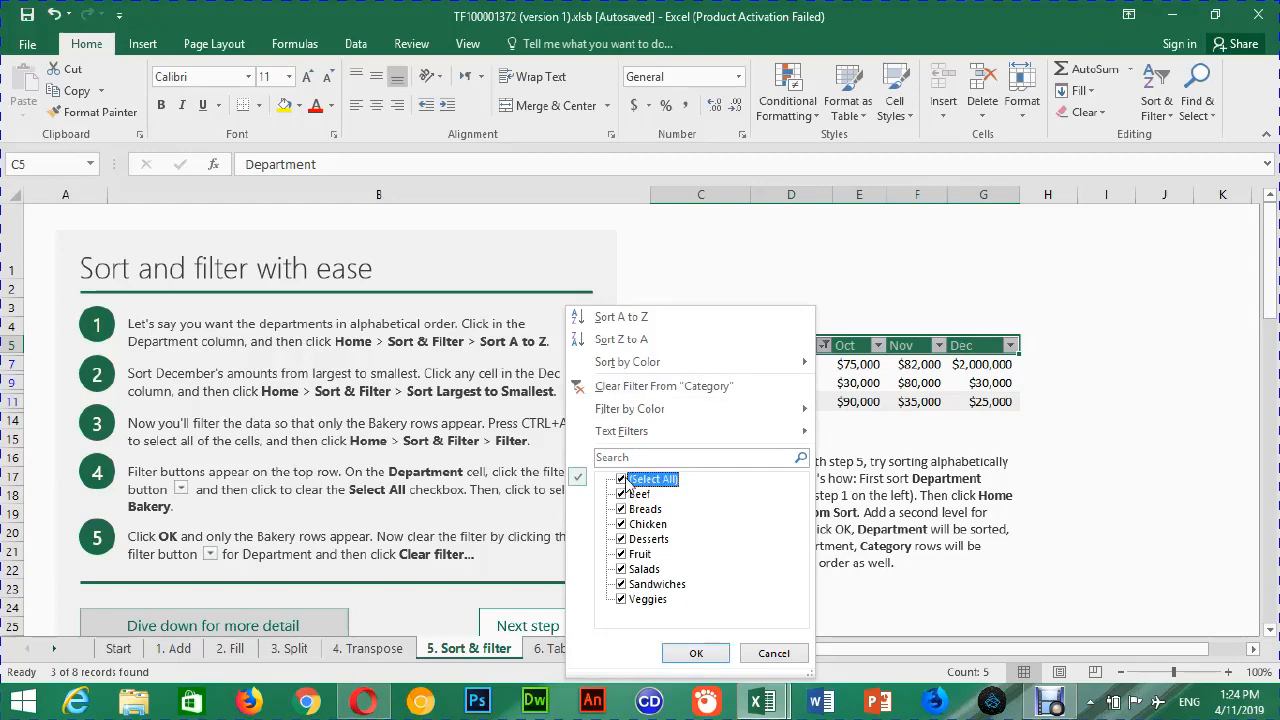
pyautogui.click(632, 386)
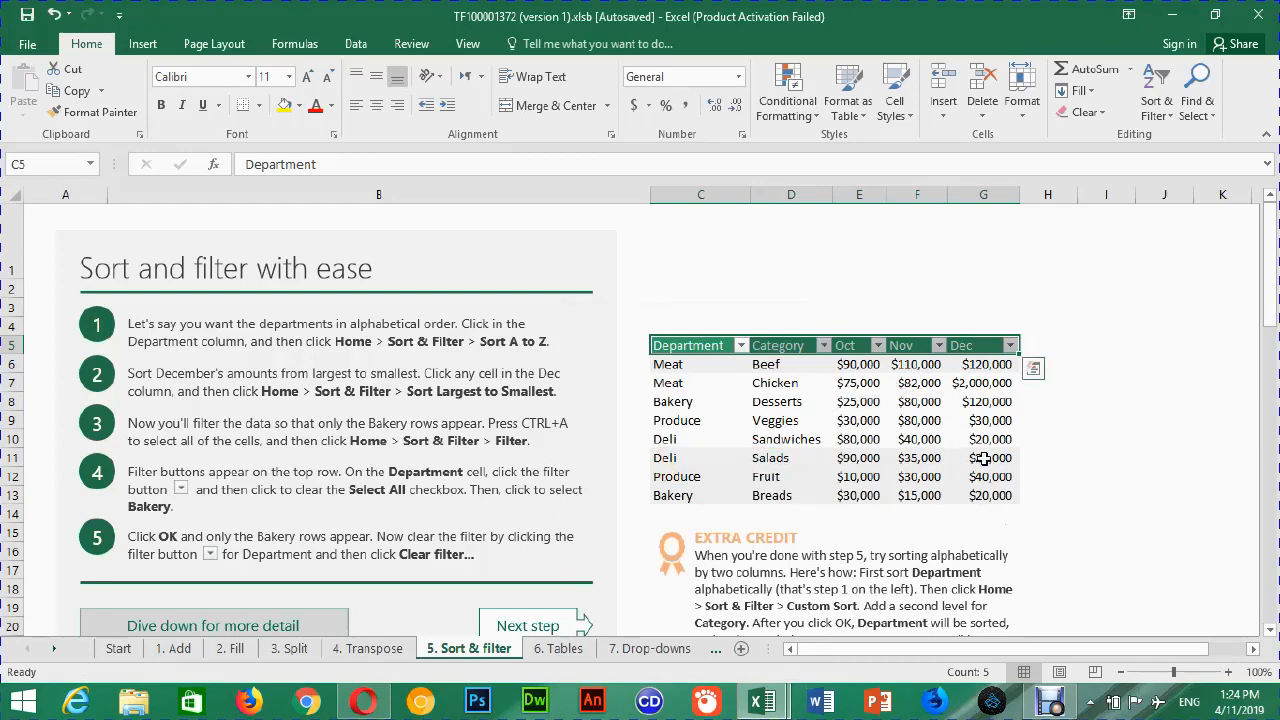
pyautogui.click(1050, 702)
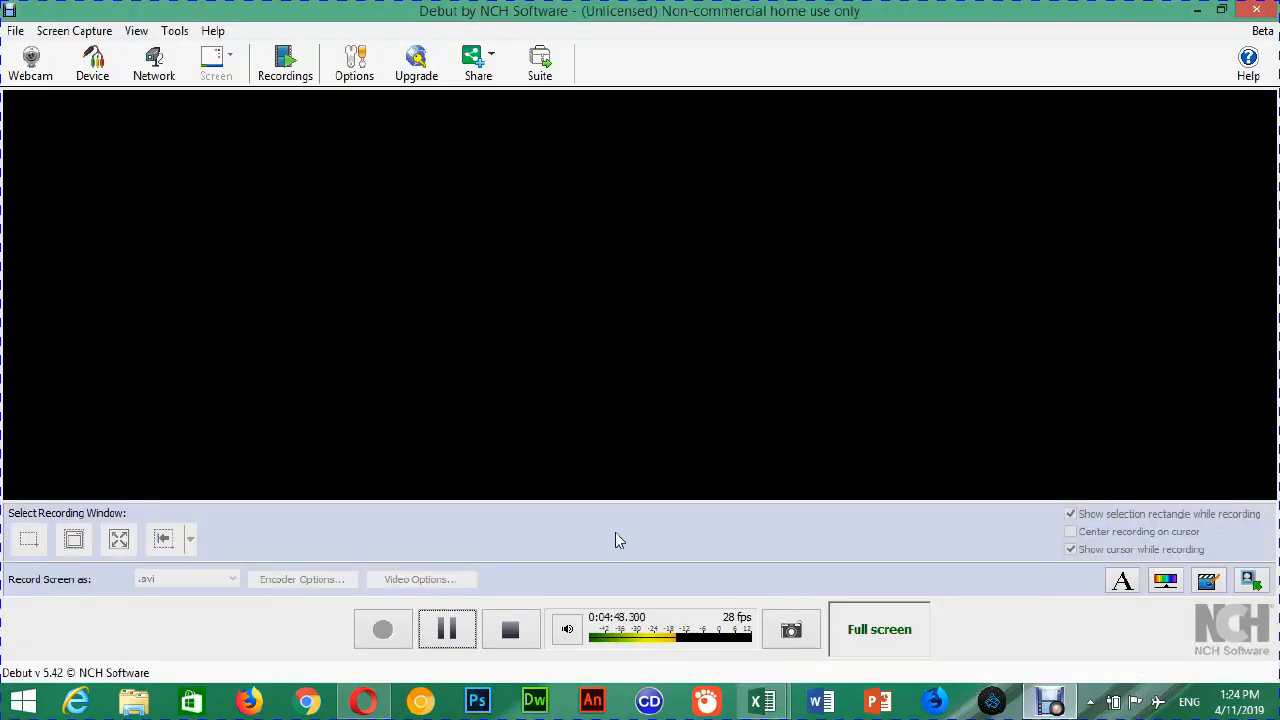